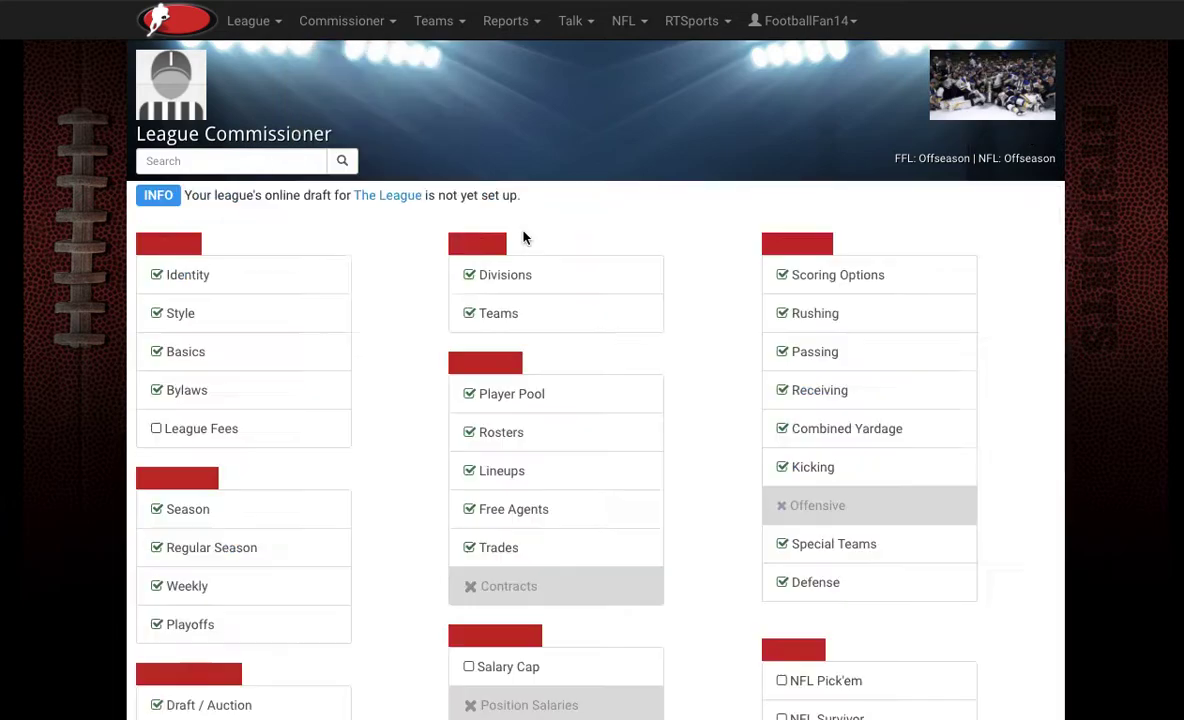
Step: Set the league's playoffs to 3 weeks in the Season settings and save them
scroll(523, 238, down, 2)
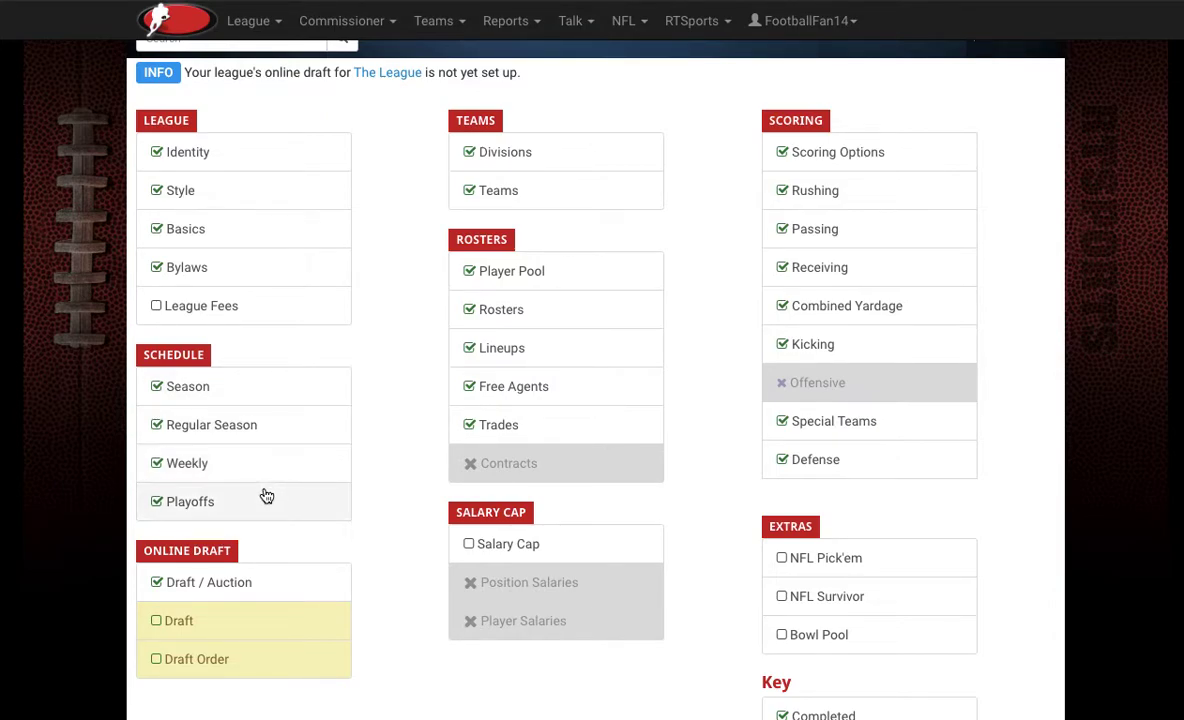
click(281, 397)
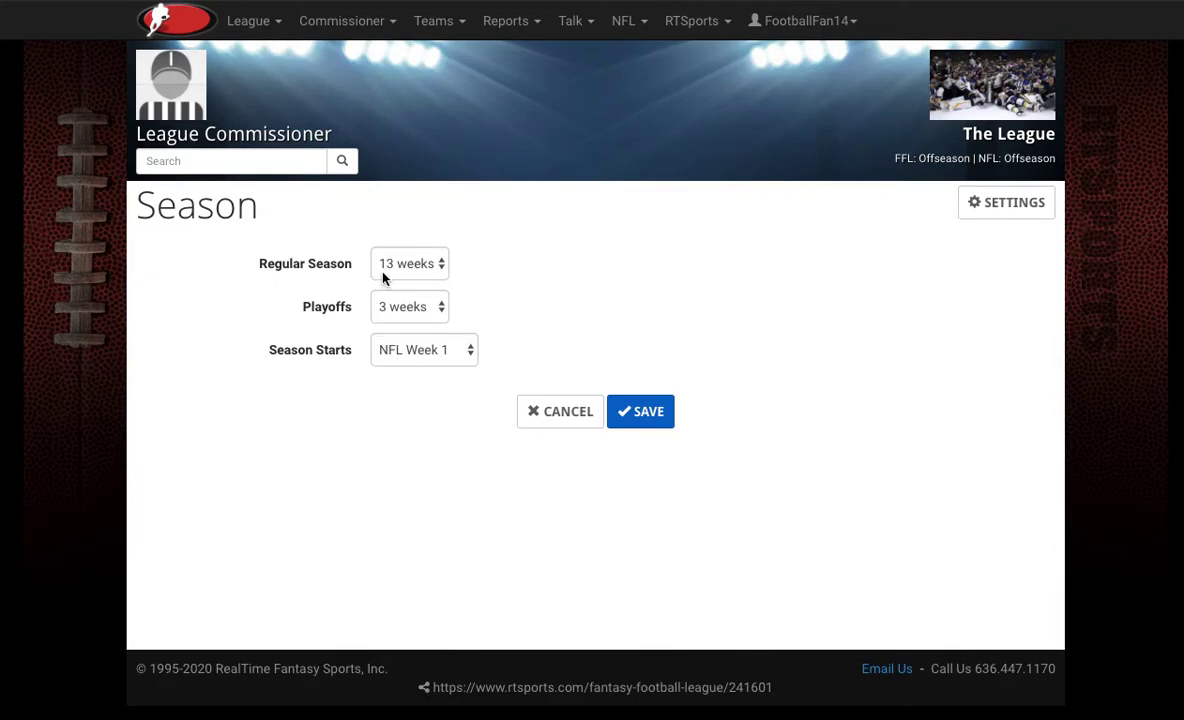
click(406, 318)
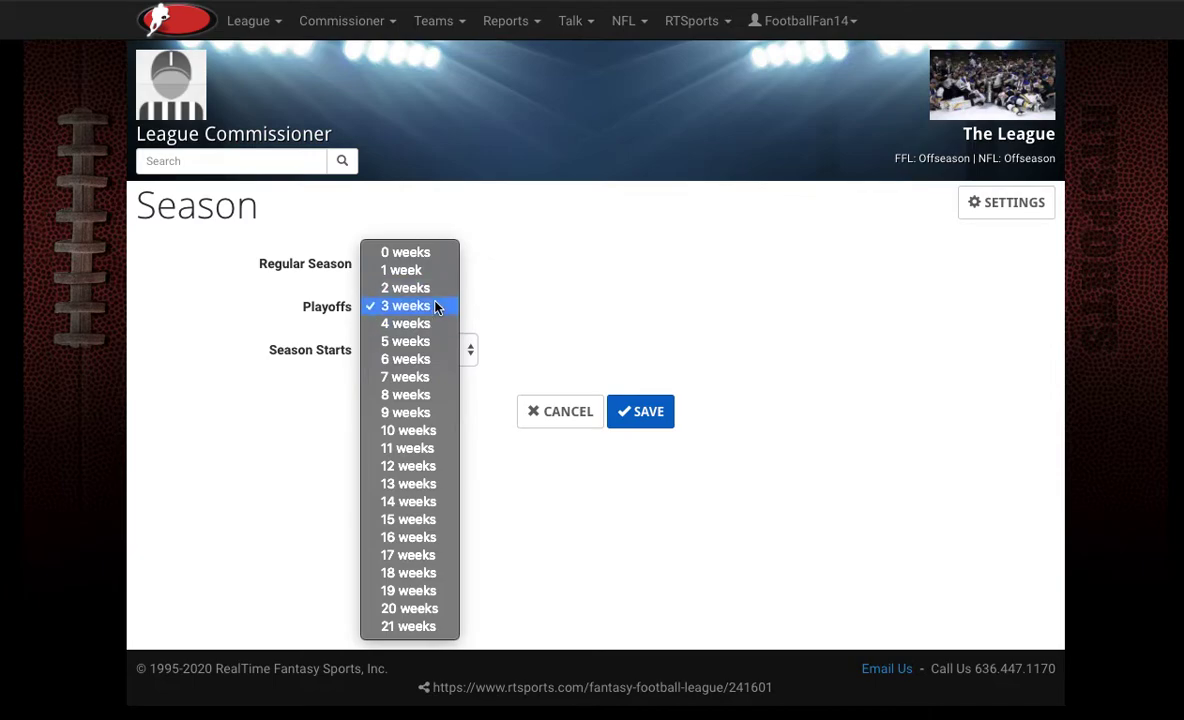
click(432, 306)
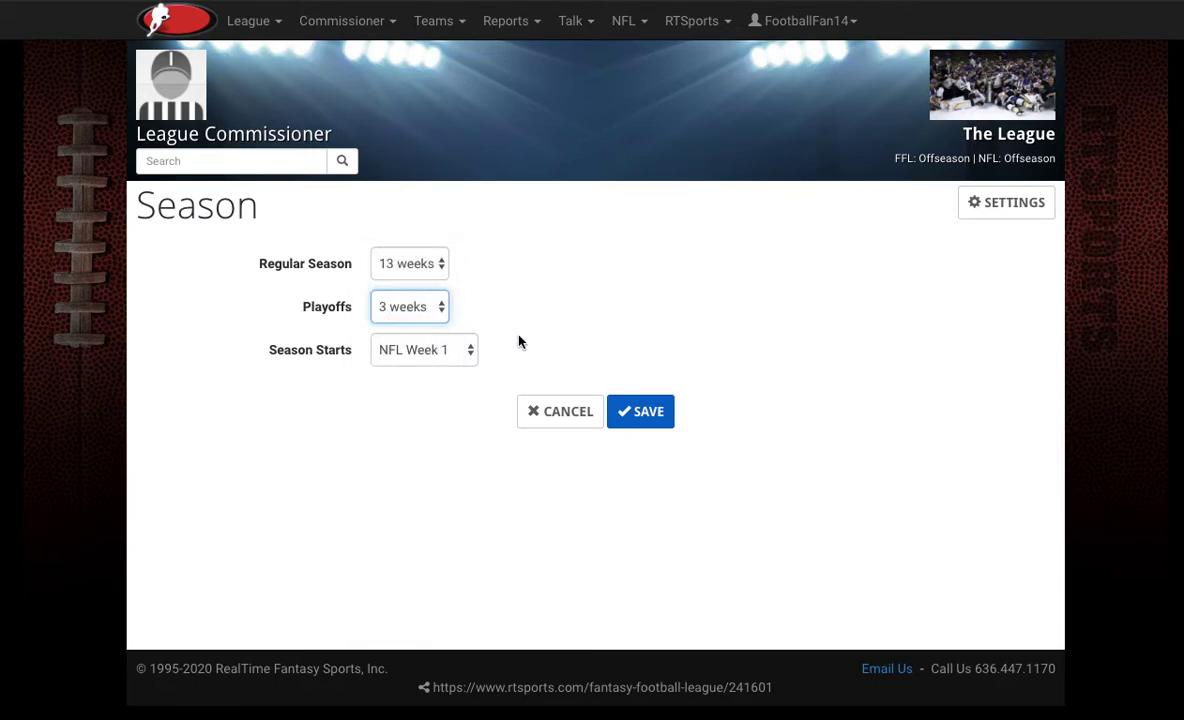
click(637, 410)
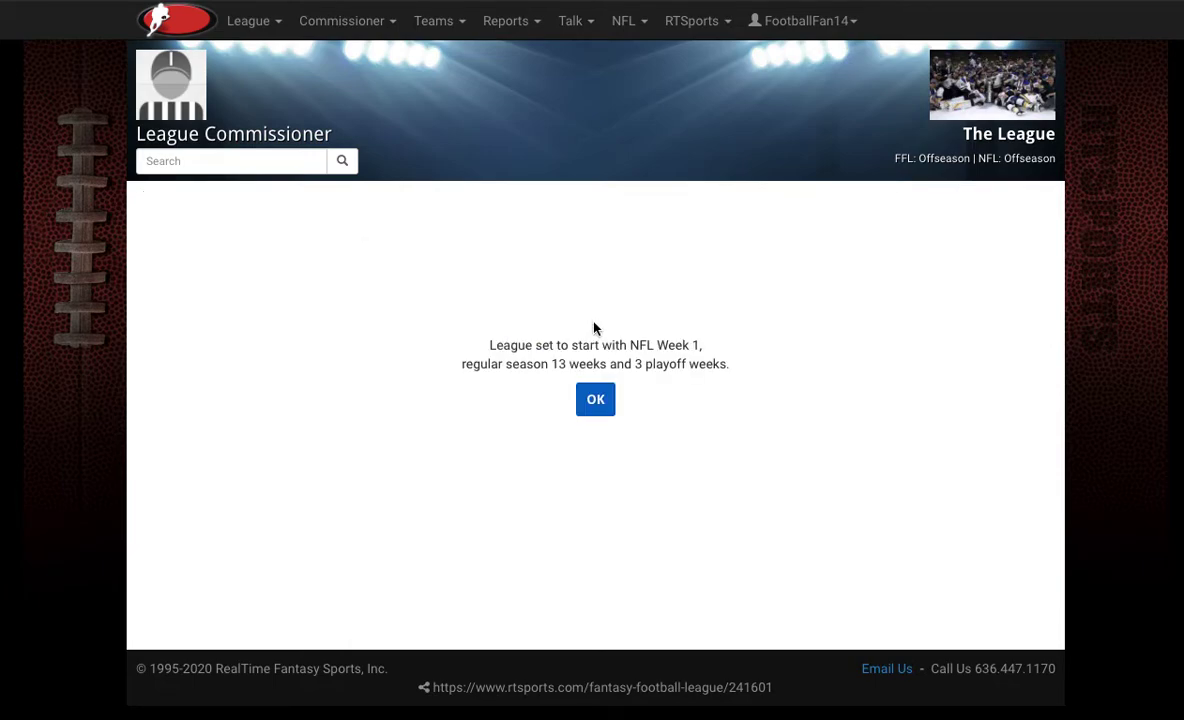
click(594, 400)
Step: Open the league's Playoffs settings and enable automatic seeding of the playoff bracket
scroll(351, 422, down, 1)
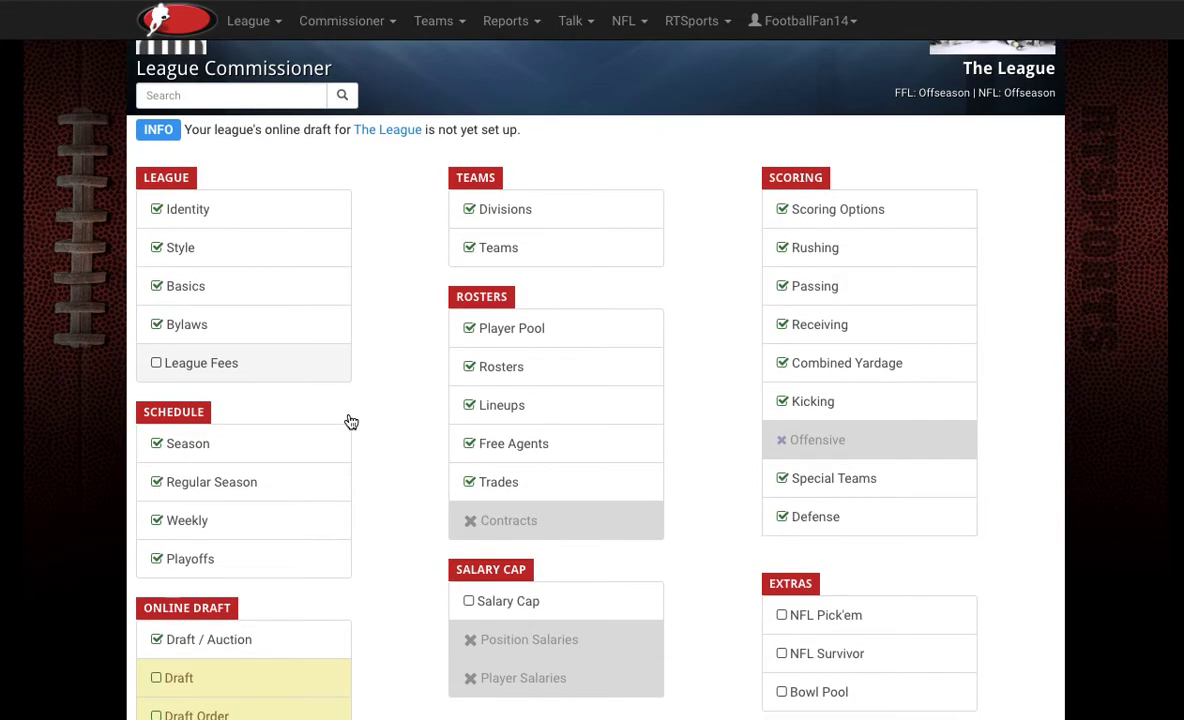
click(267, 560)
scroll(384, 502, down, 3)
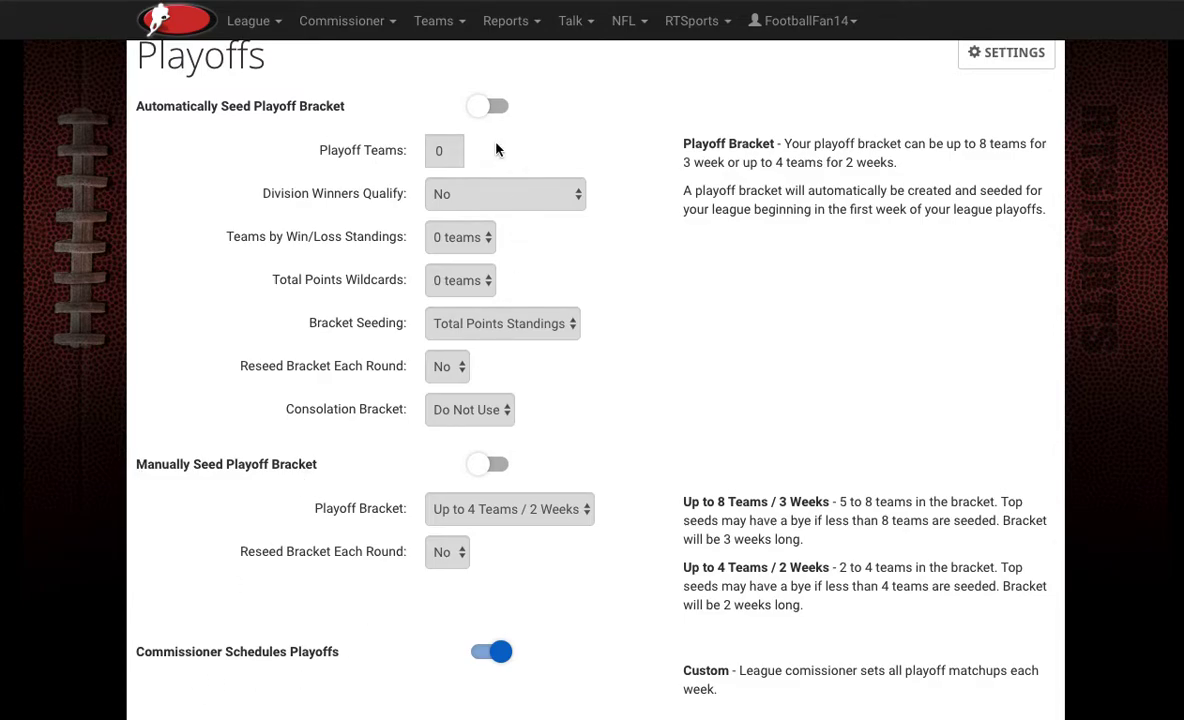
click(496, 112)
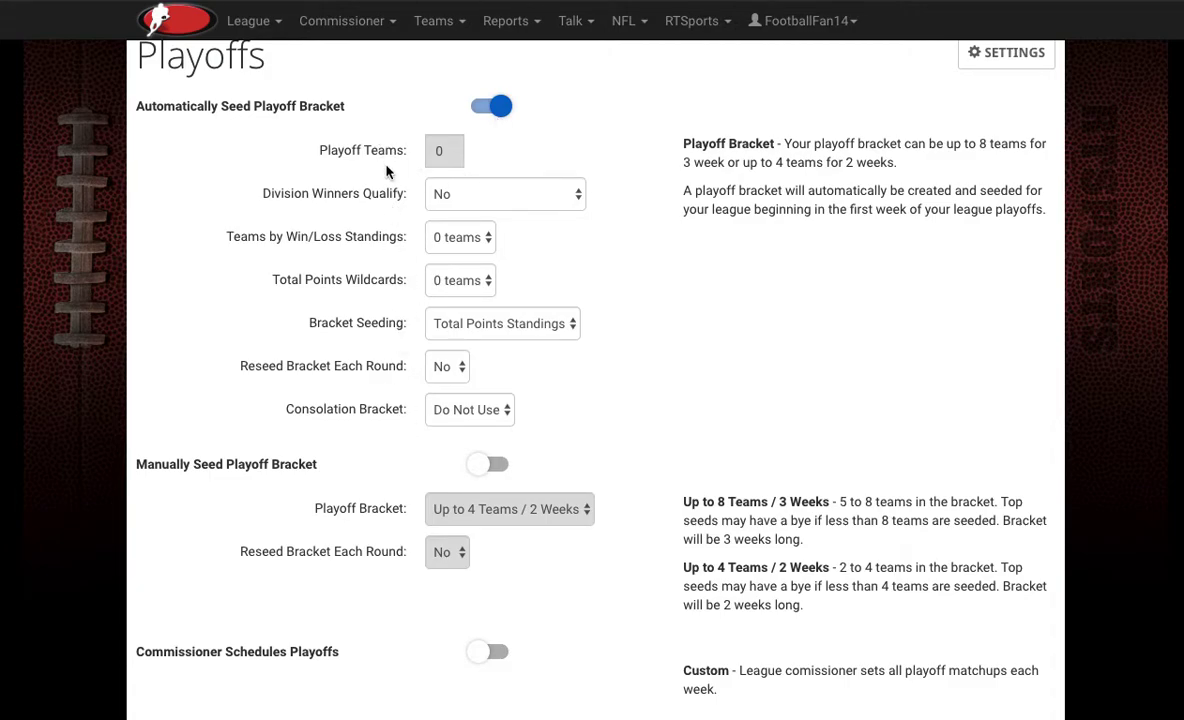
Step: Let division winners qualify for the playoffs and set the wildcard teams to 4
scroll(388, 172, up, 1)
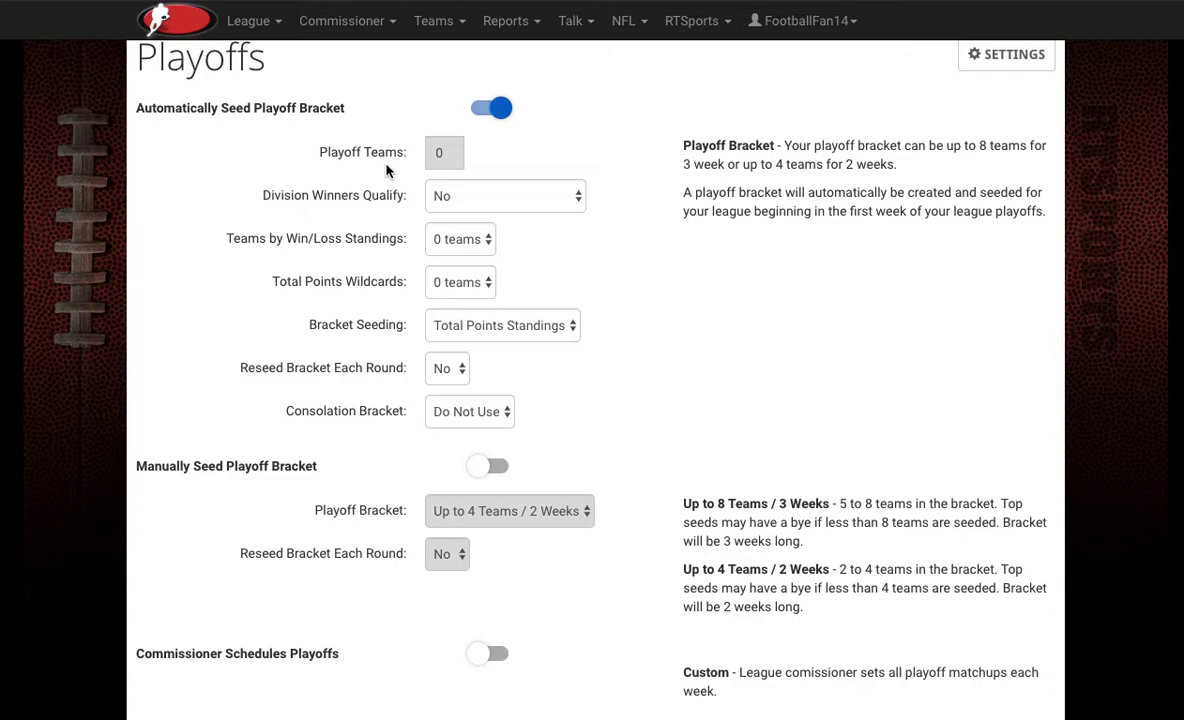
click(444, 196)
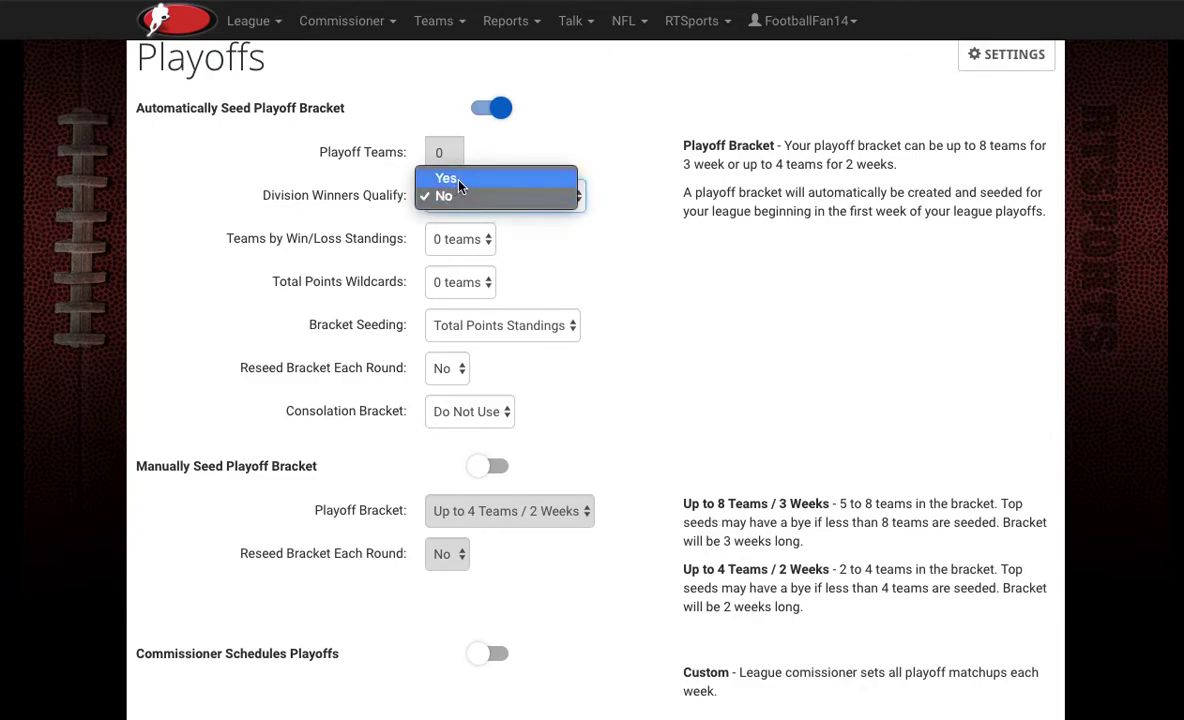
click(459, 180)
click(460, 240)
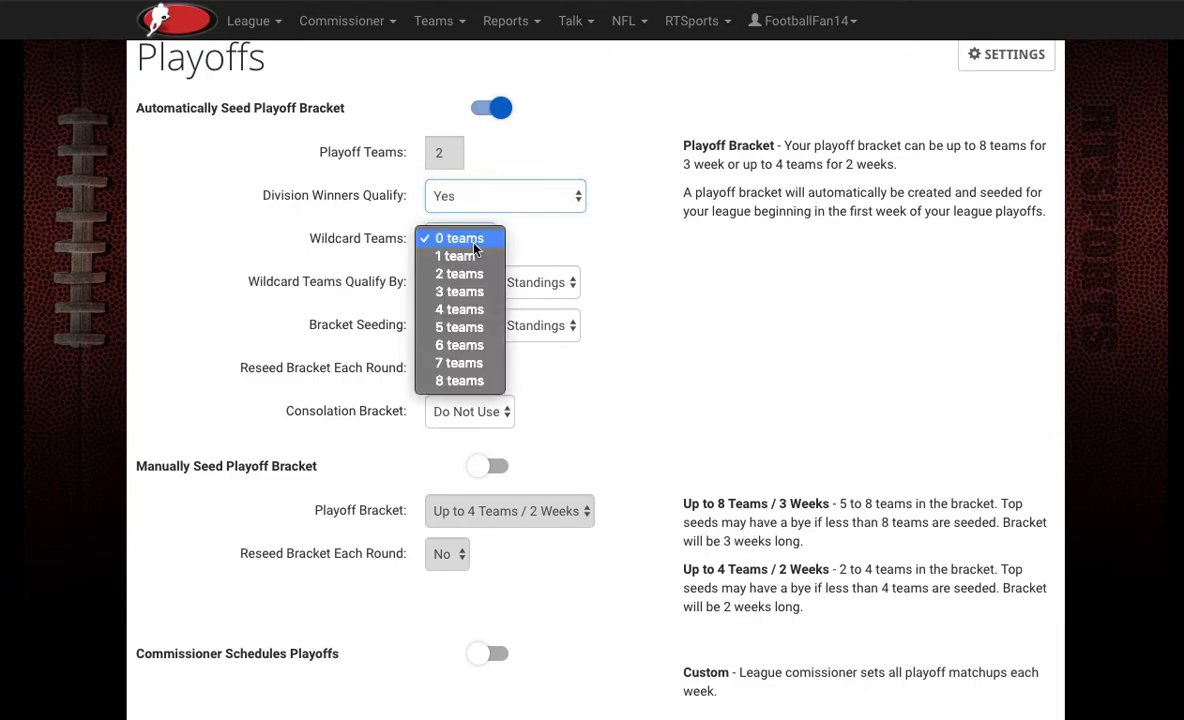
click(463, 309)
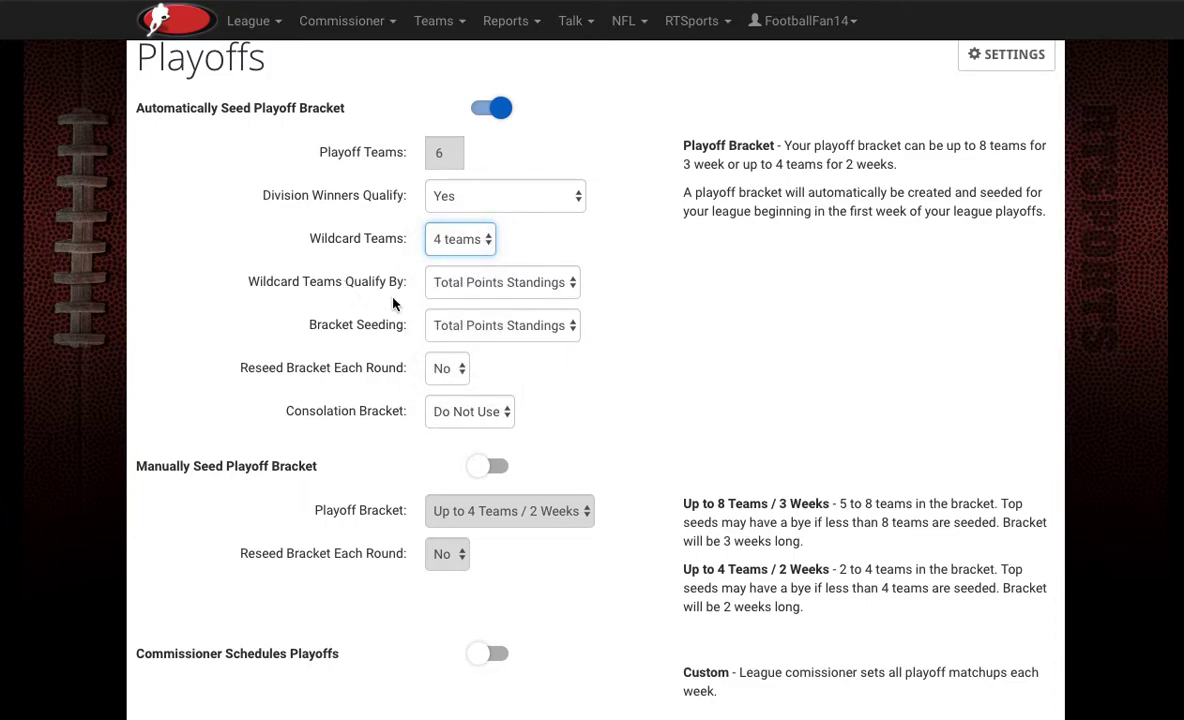
Step: Set both wildcard qualification and bracket seeding to Win/Loss Standings
click(474, 284)
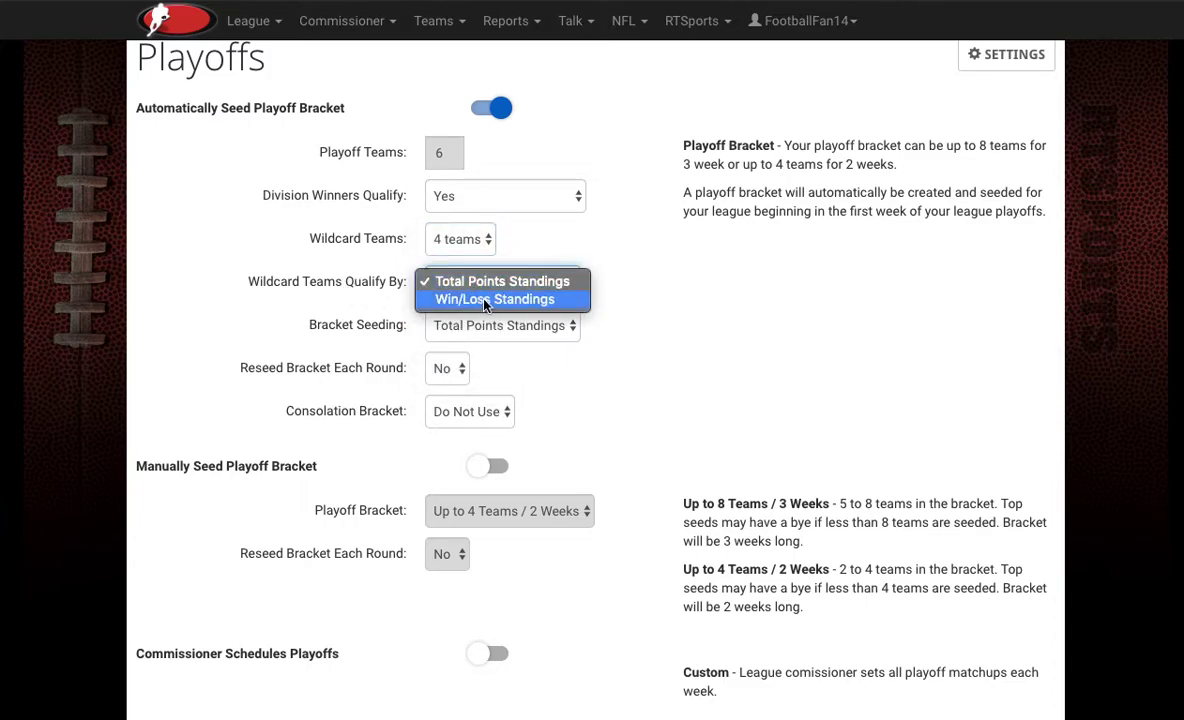
click(490, 300)
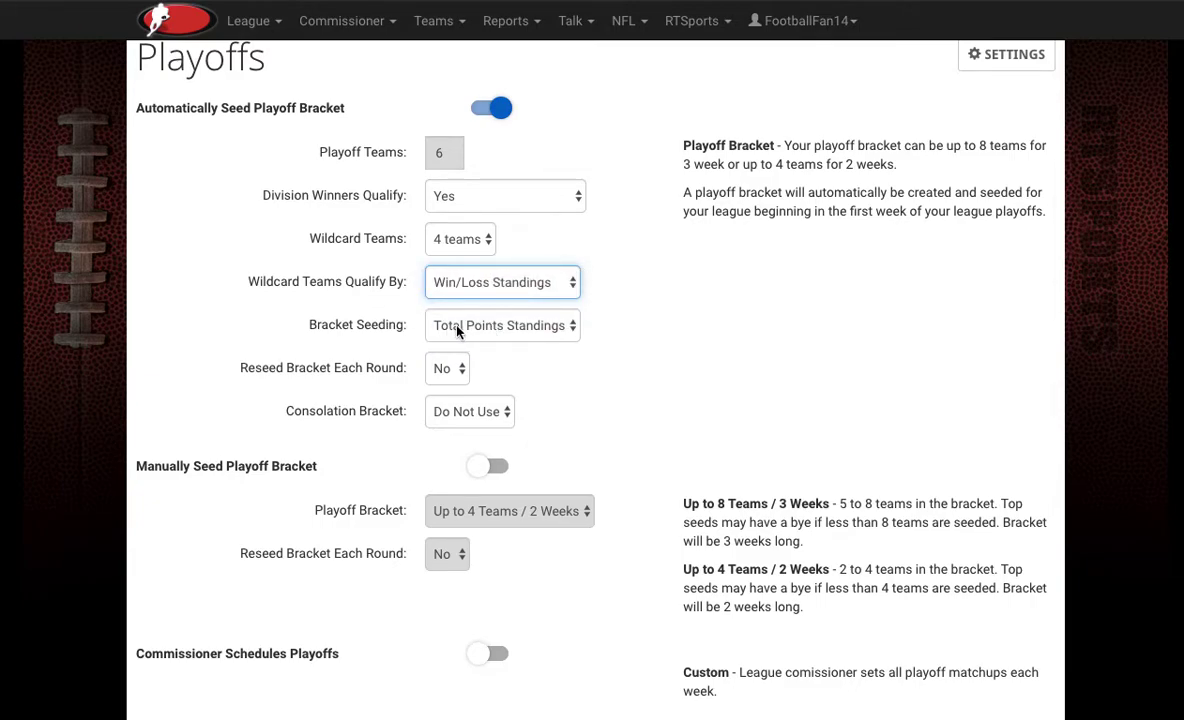
click(458, 328)
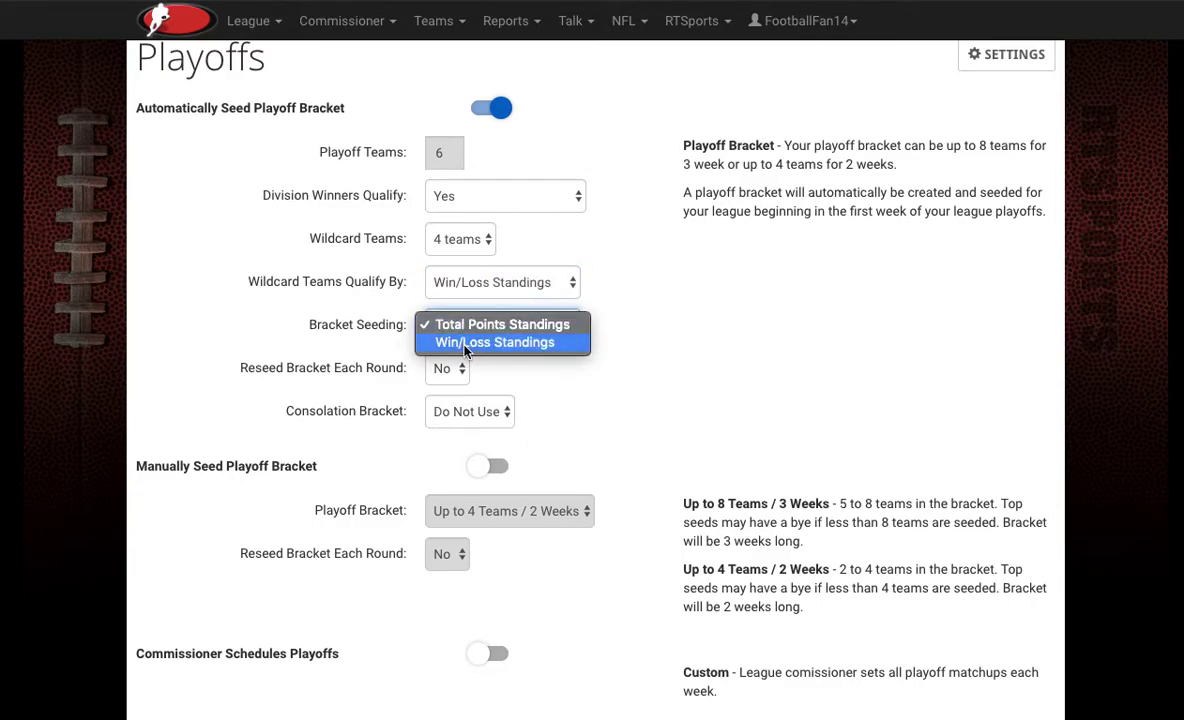
click(465, 345)
Step: Enable reseeding of the bracket each round and set the consolation bracket to 4 teams
click(448, 369)
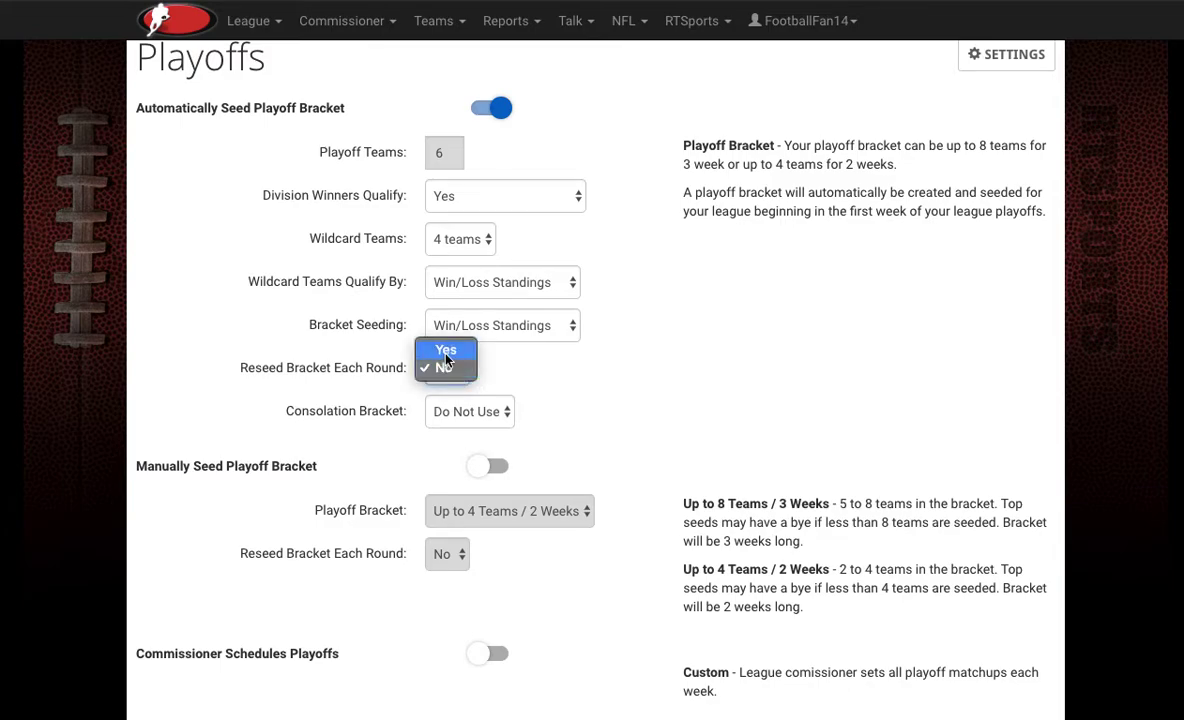
click(443, 353)
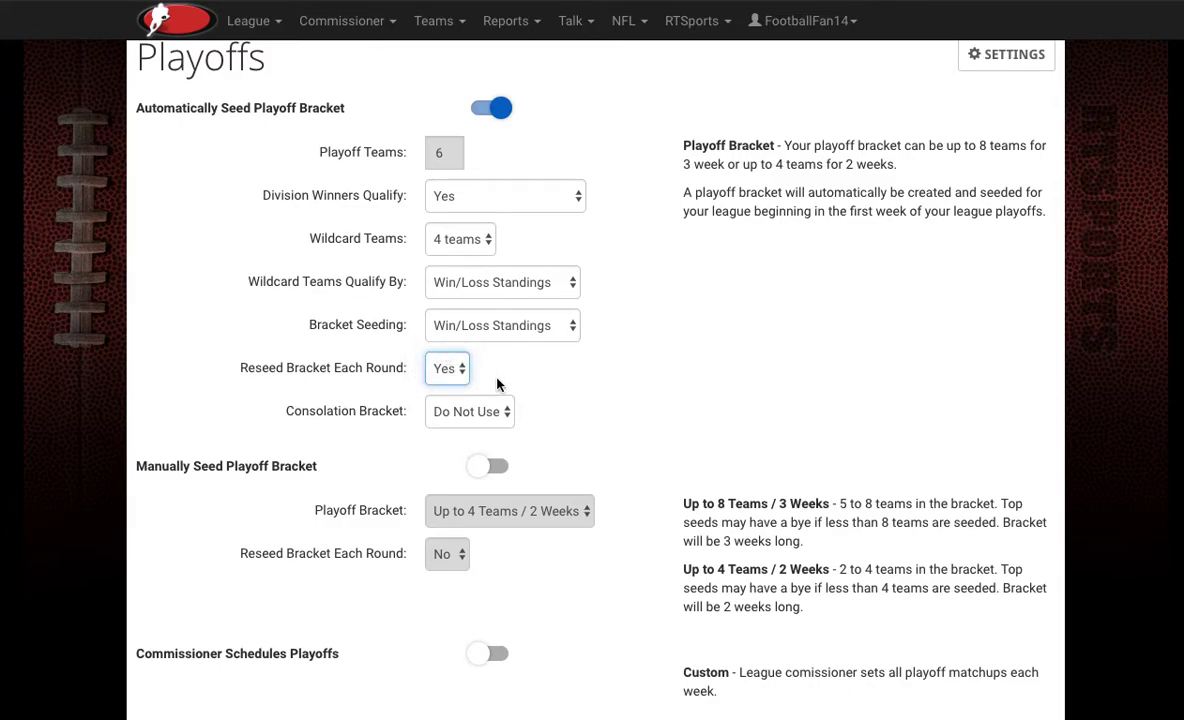
scroll(538, 395, down, 1)
click(470, 352)
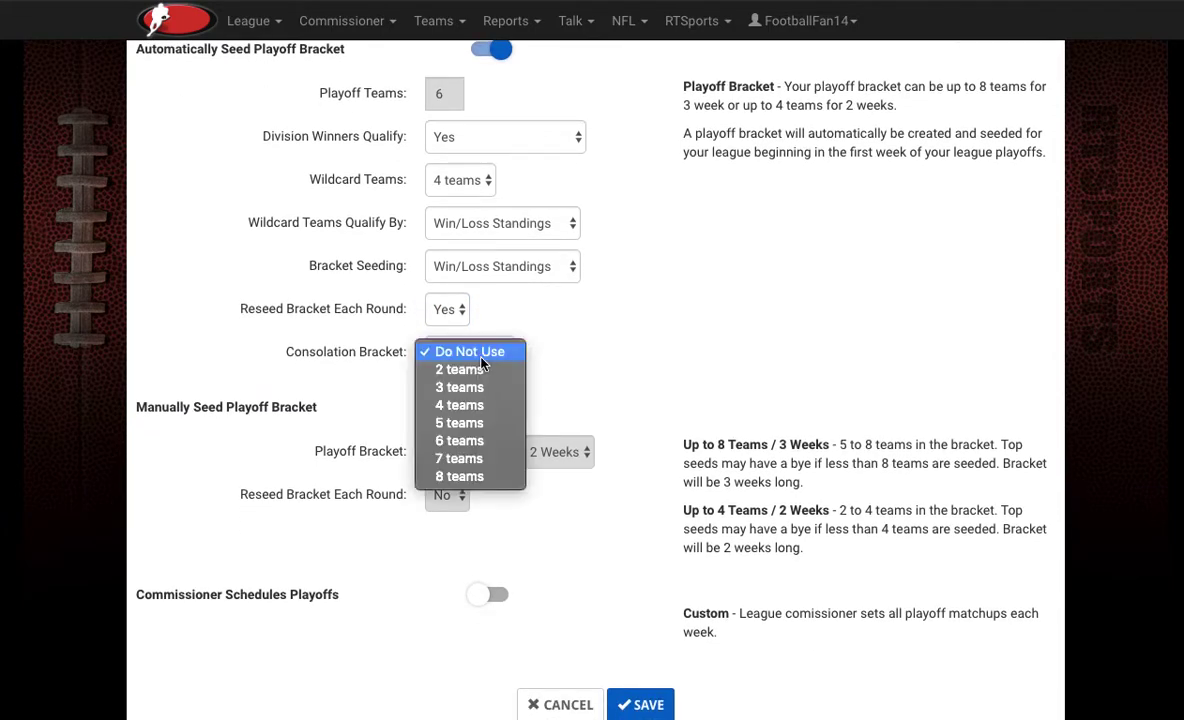
click(479, 410)
scroll(605, 376, up, 1)
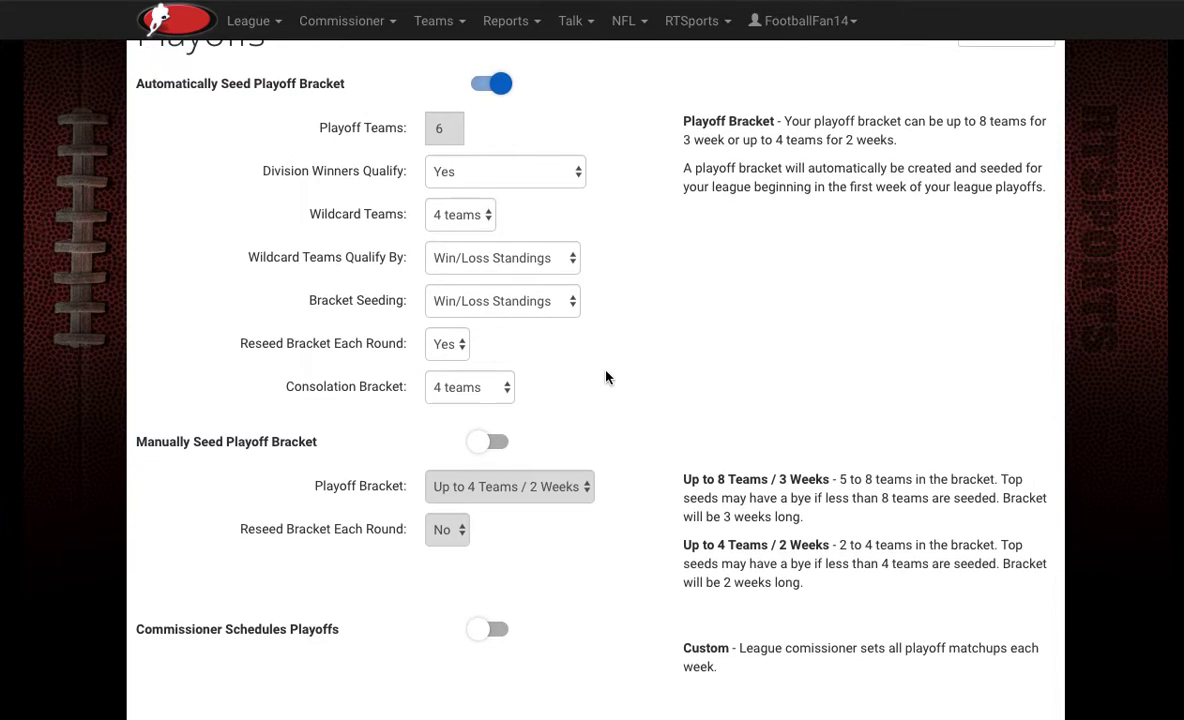
Step: Save the automatic playoff bracket settings and return to the league management page
scroll(551, 351, down, 1)
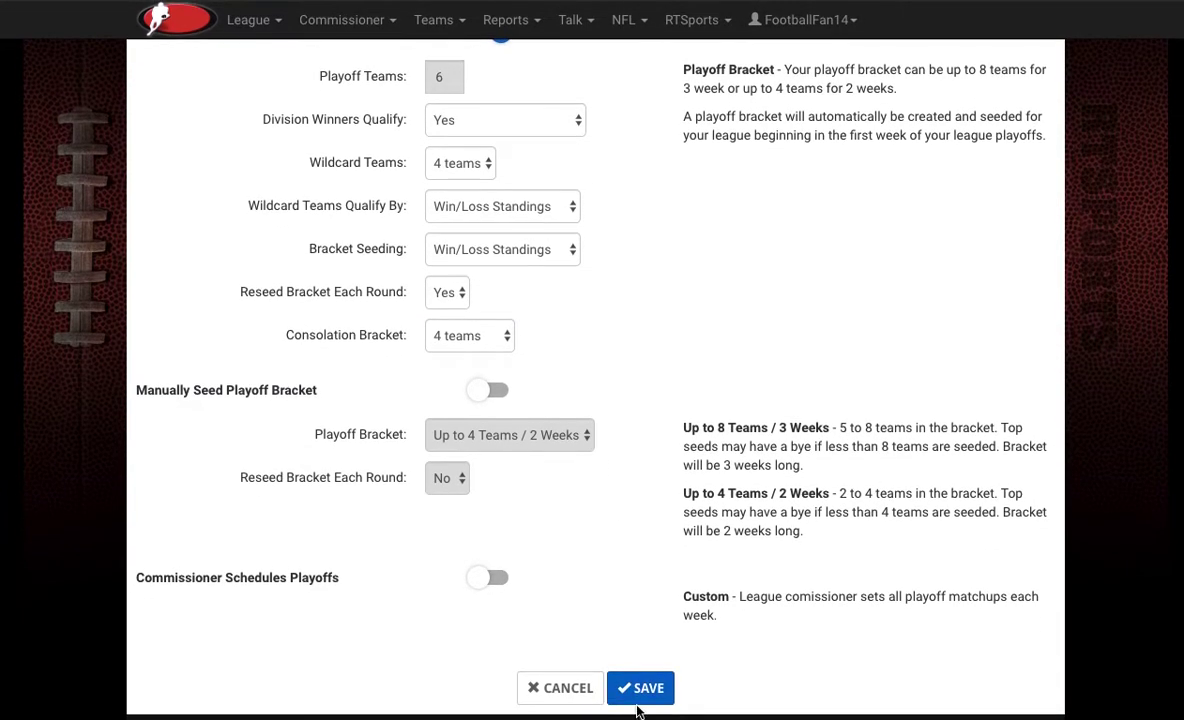
click(640, 690)
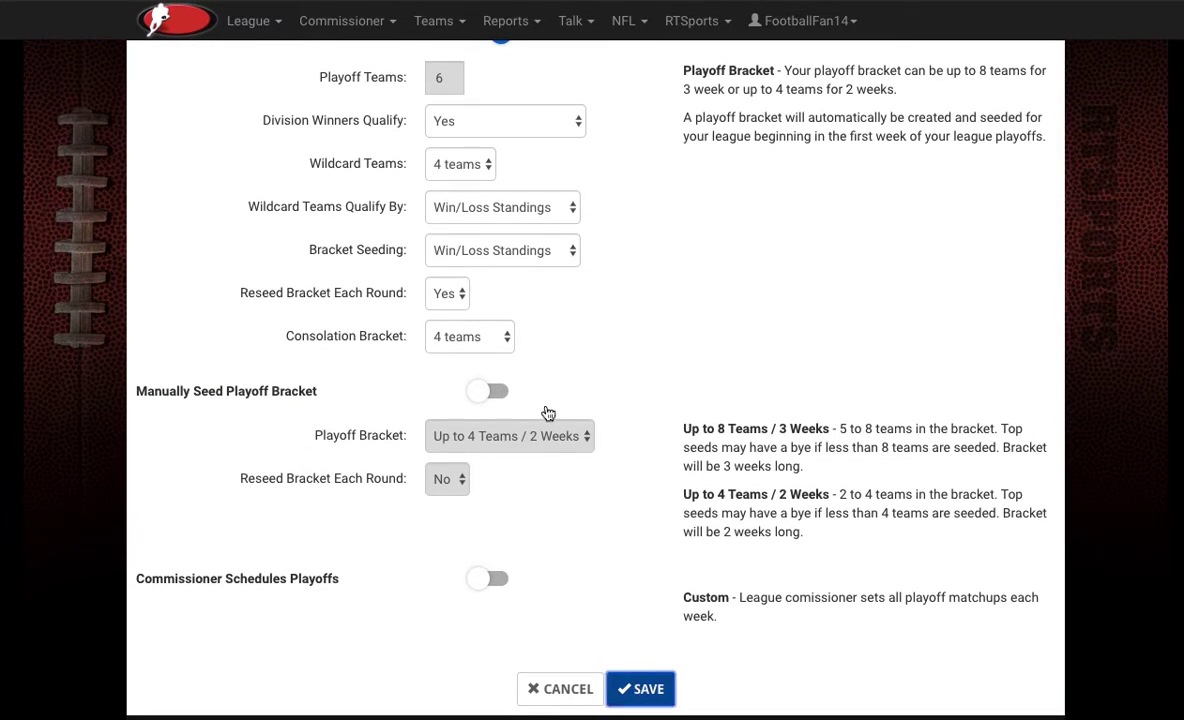
click(603, 388)
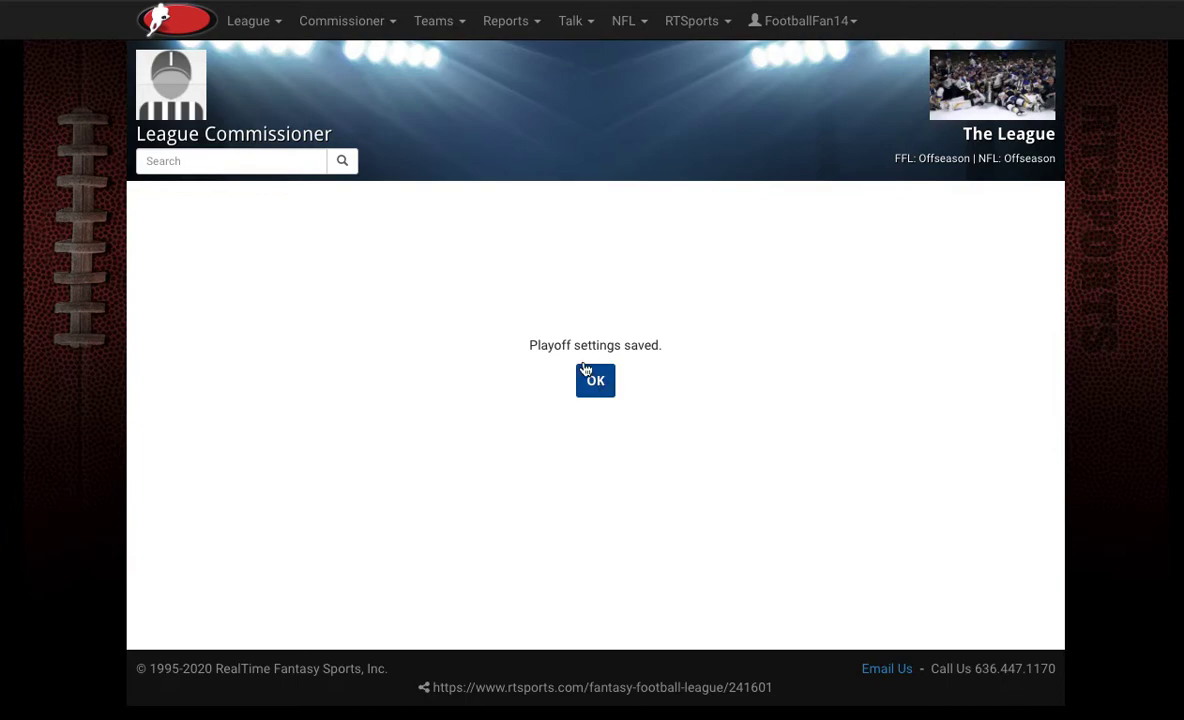
Step: View the playoff and consolation brackets on the league's home page
click(251, 28)
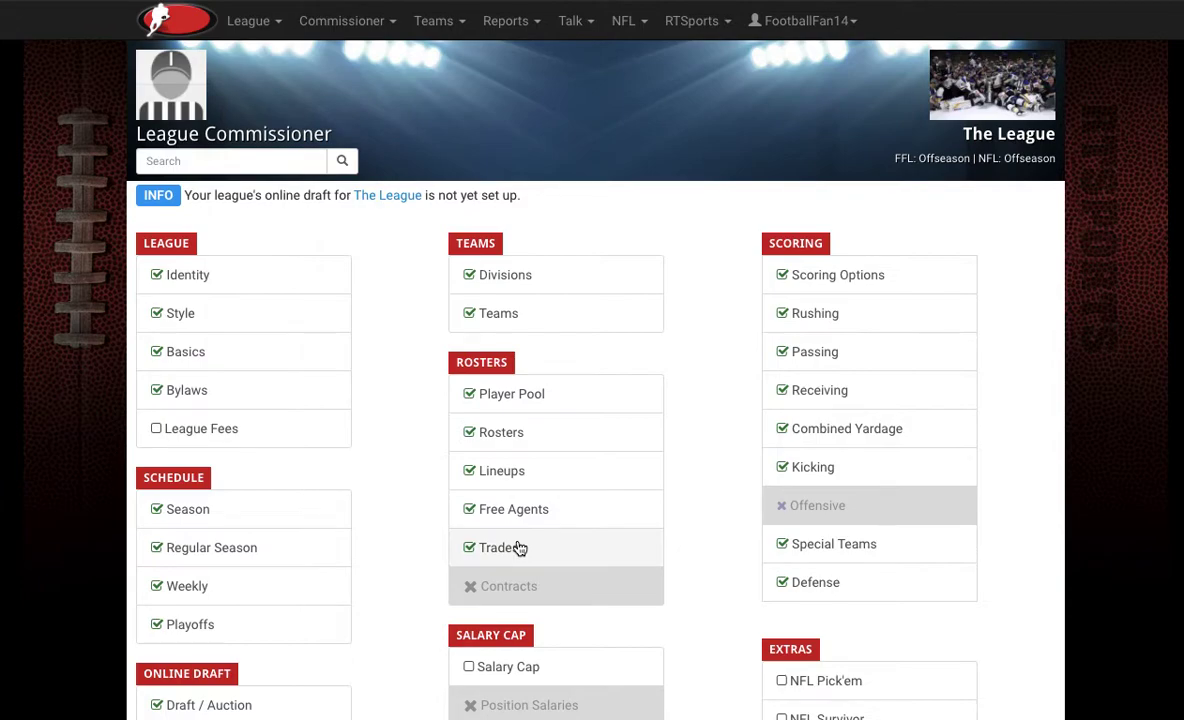
scroll(521, 547, down, 1)
scroll(502, 535, down, 2)
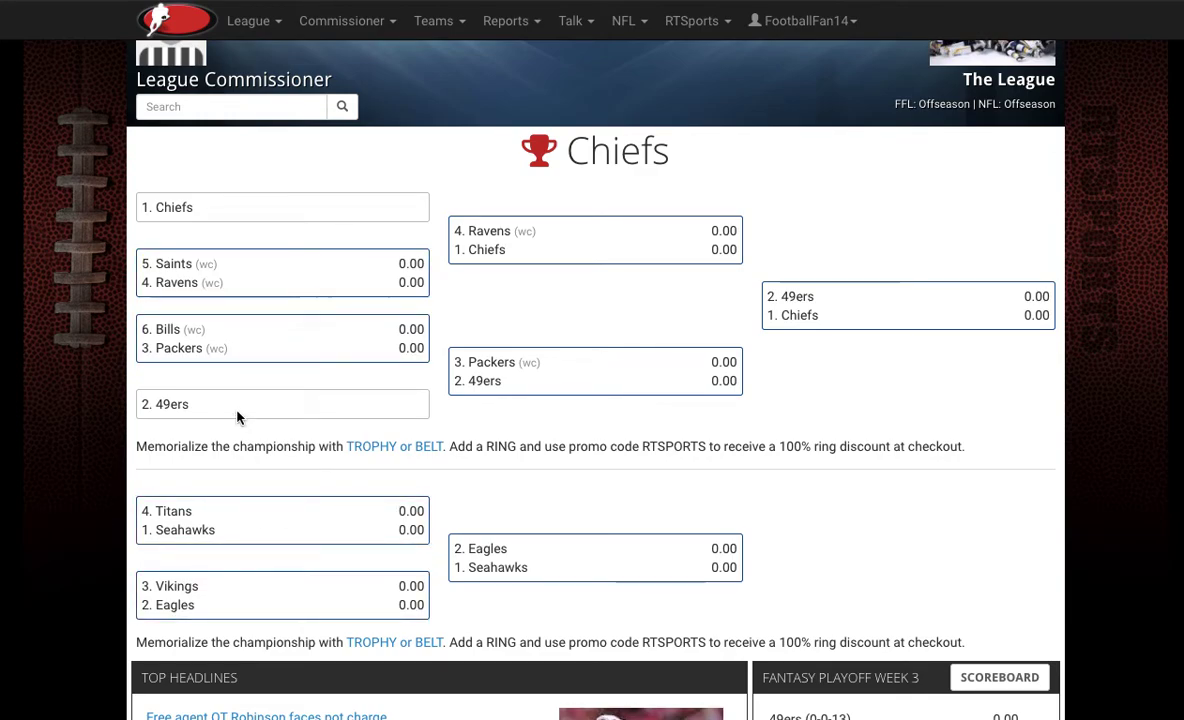
Step: Reopen the league's Playoffs settings and switch to a manually seeded bracket of Up to 8 Teams / 3 Weeks
click(341, 20)
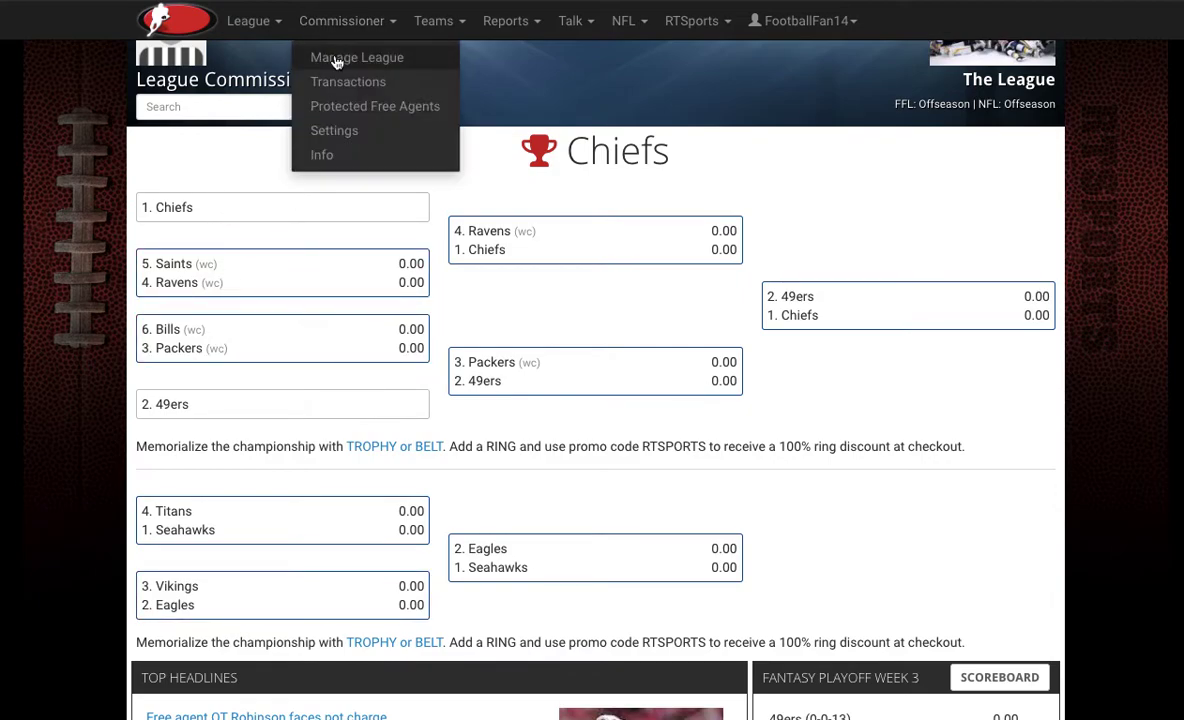
click(311, 55)
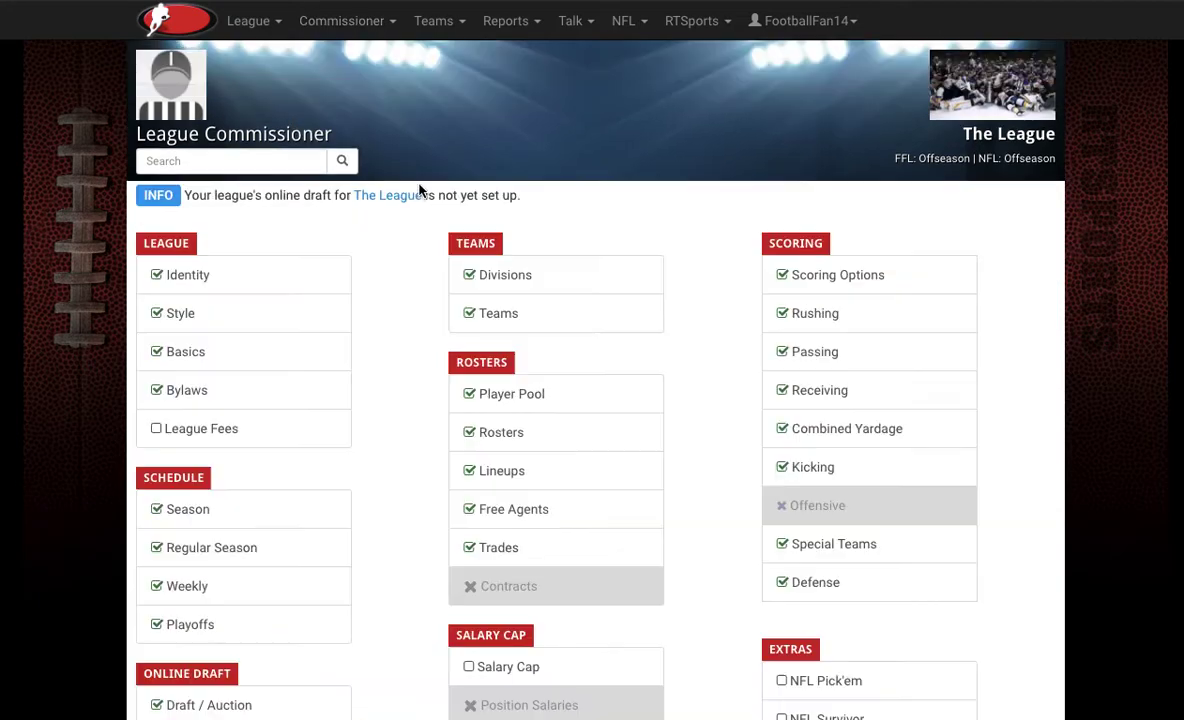
click(268, 632)
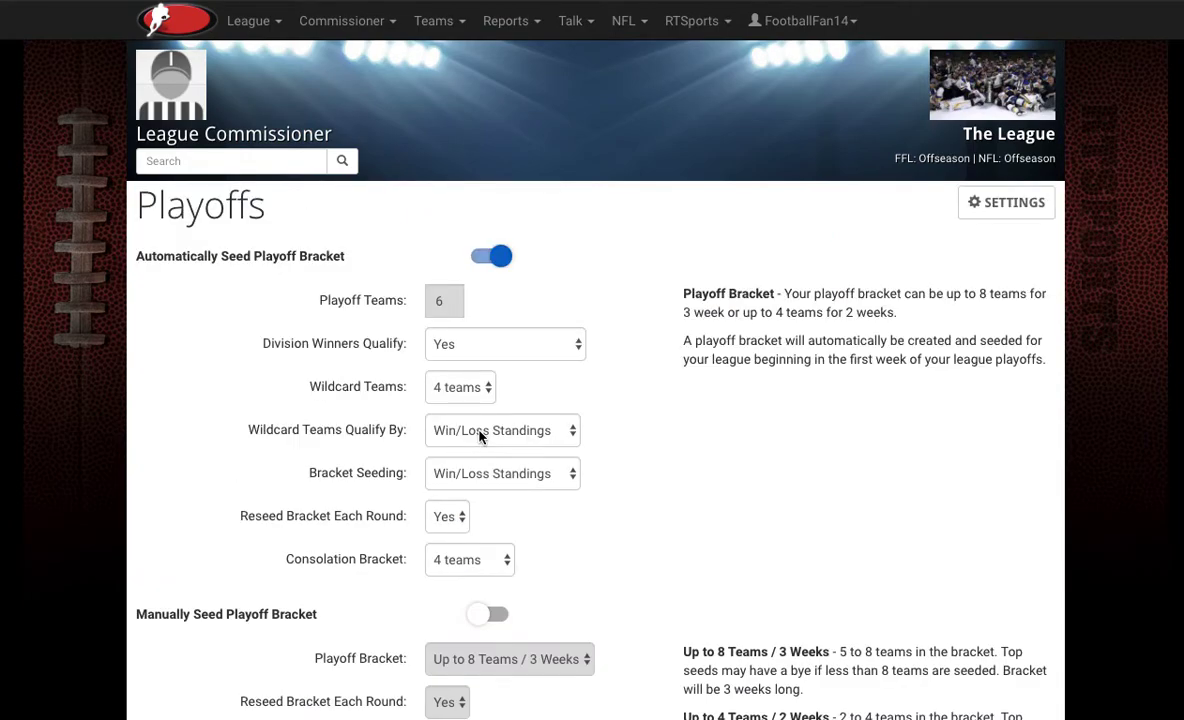
scroll(613, 530, down, 2)
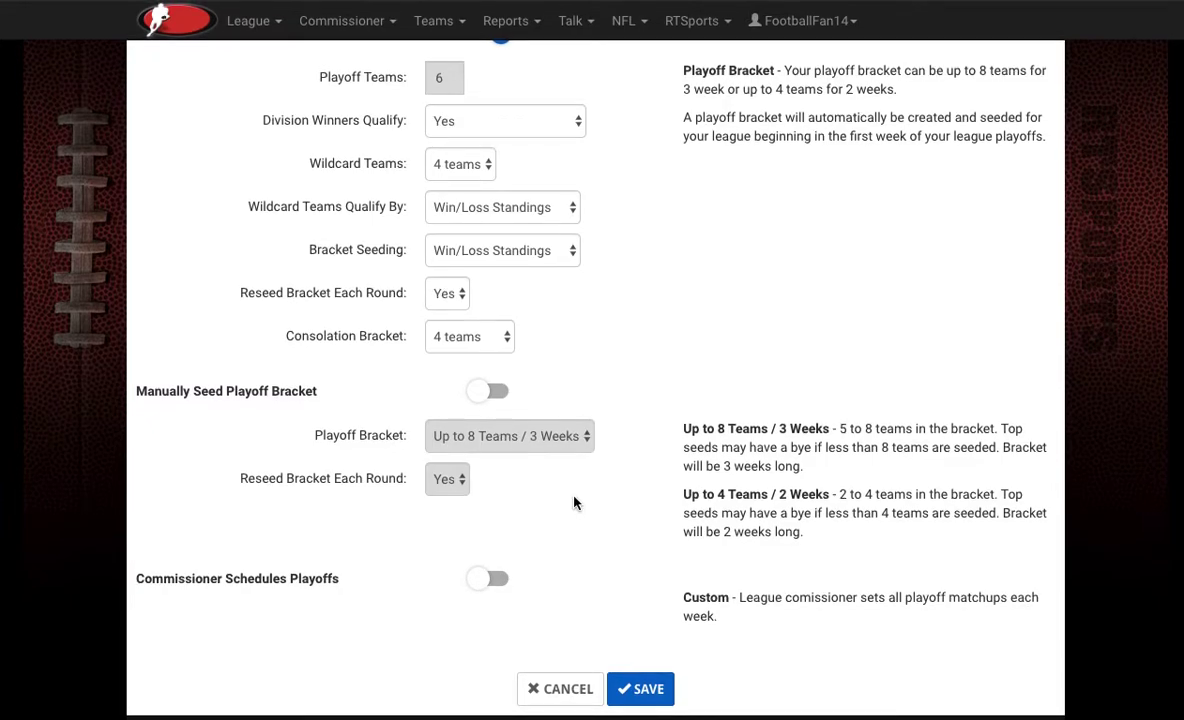
click(479, 392)
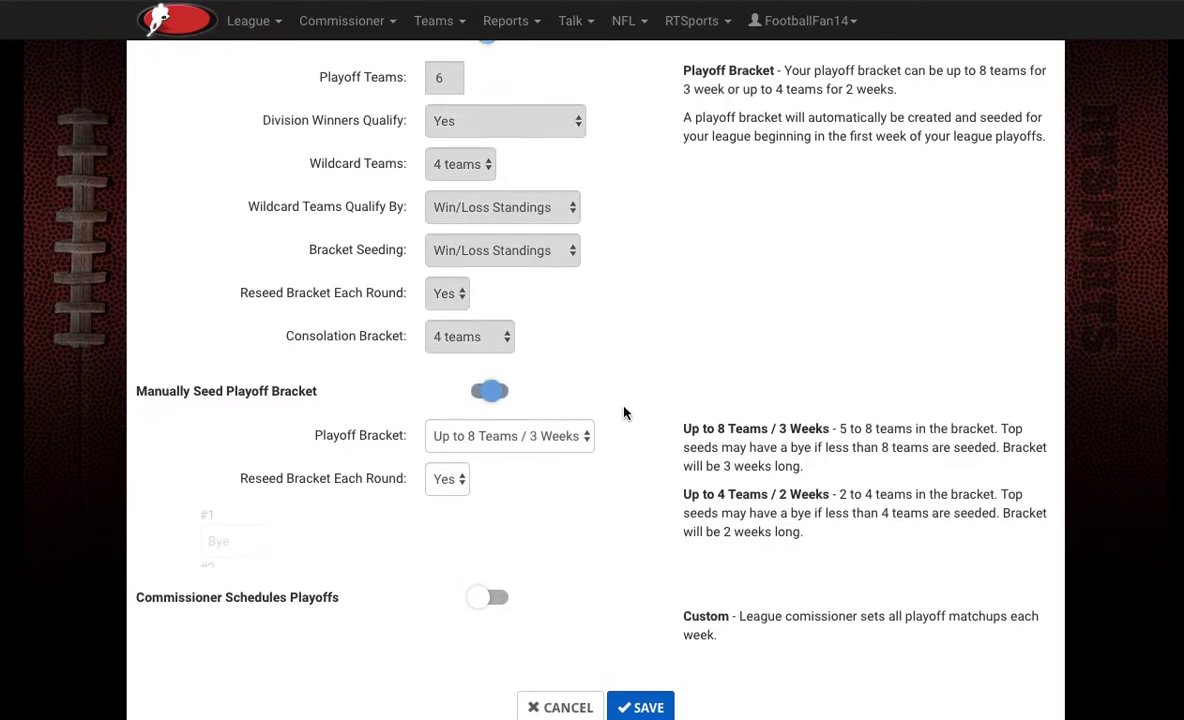
scroll(624, 414, down, 2)
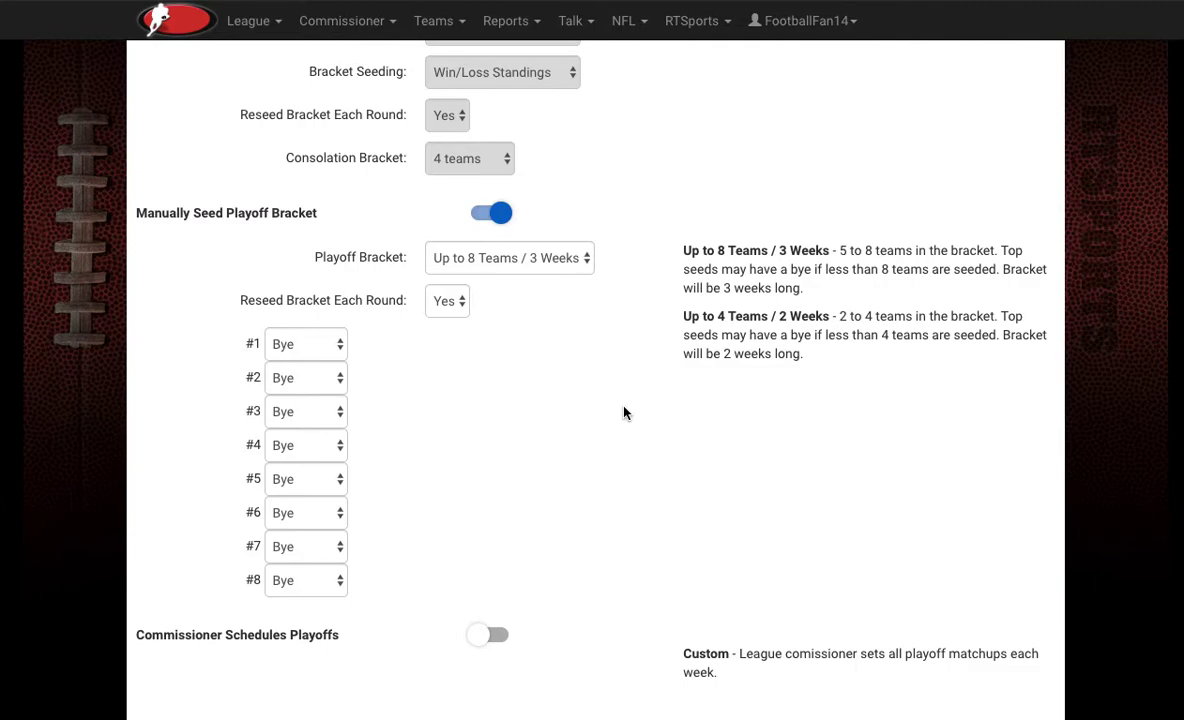
click(538, 266)
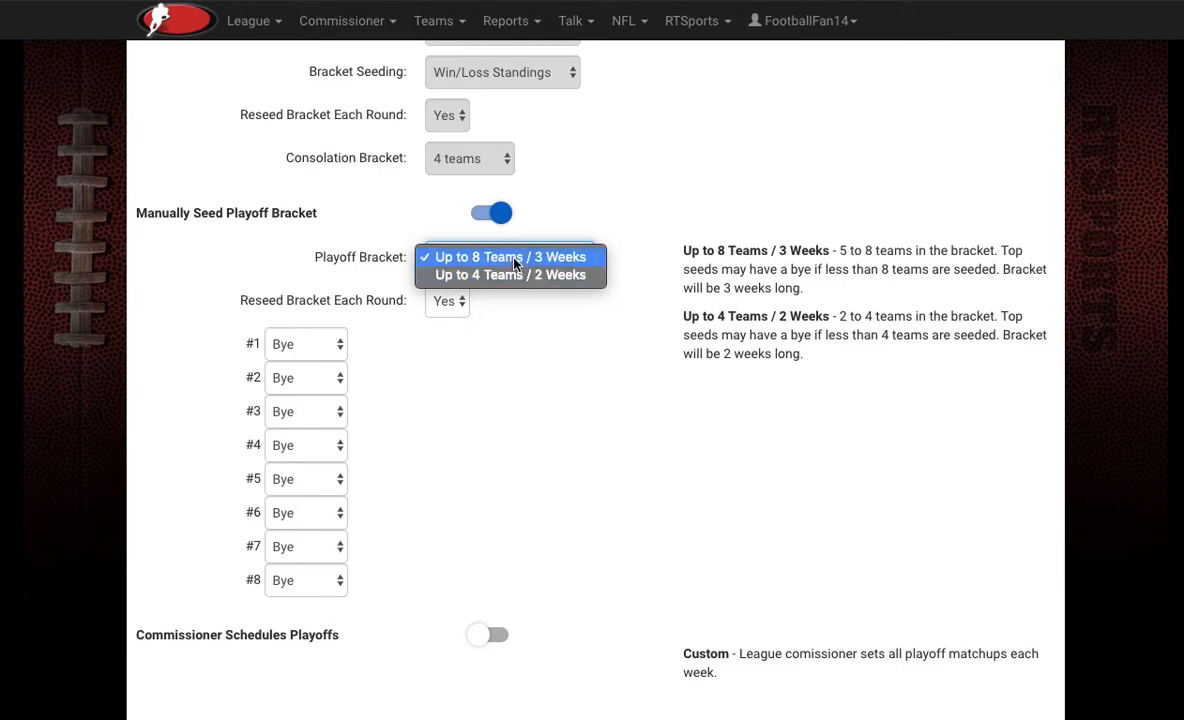
click(514, 259)
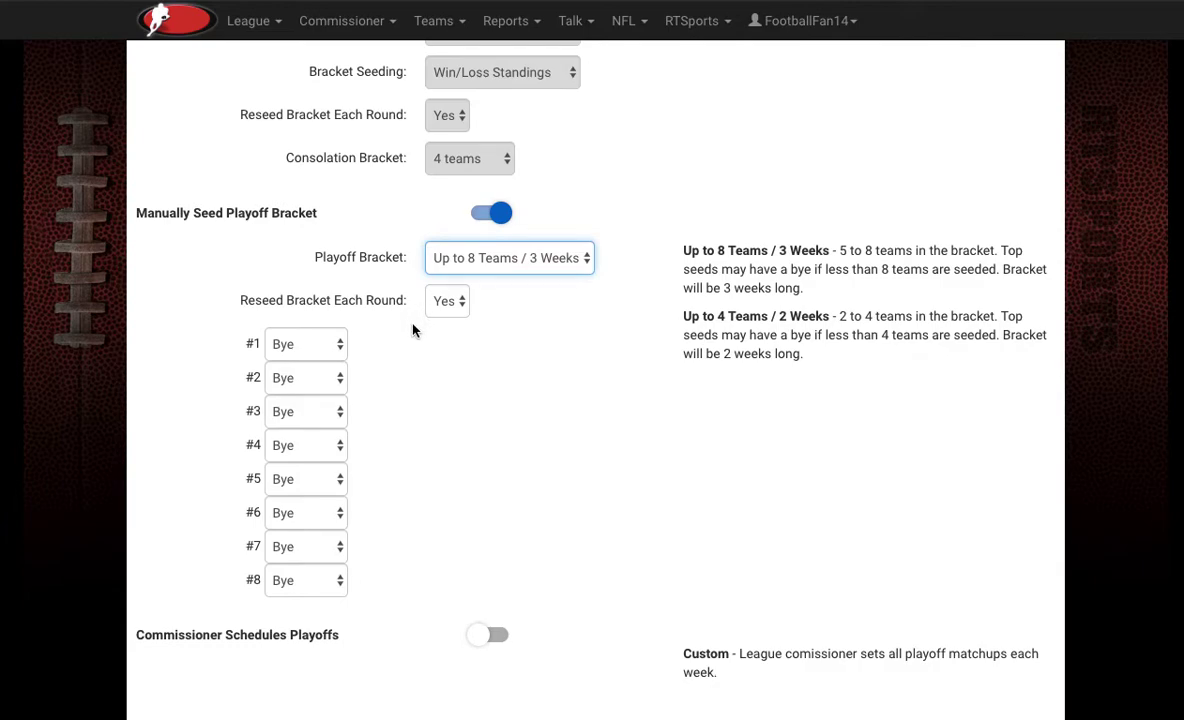
Step: Seed the manual playoff bracket's first three spots with the 49ers at #1, Bills at #2 and Chiefs at #3
scroll(414, 330, down, 1)
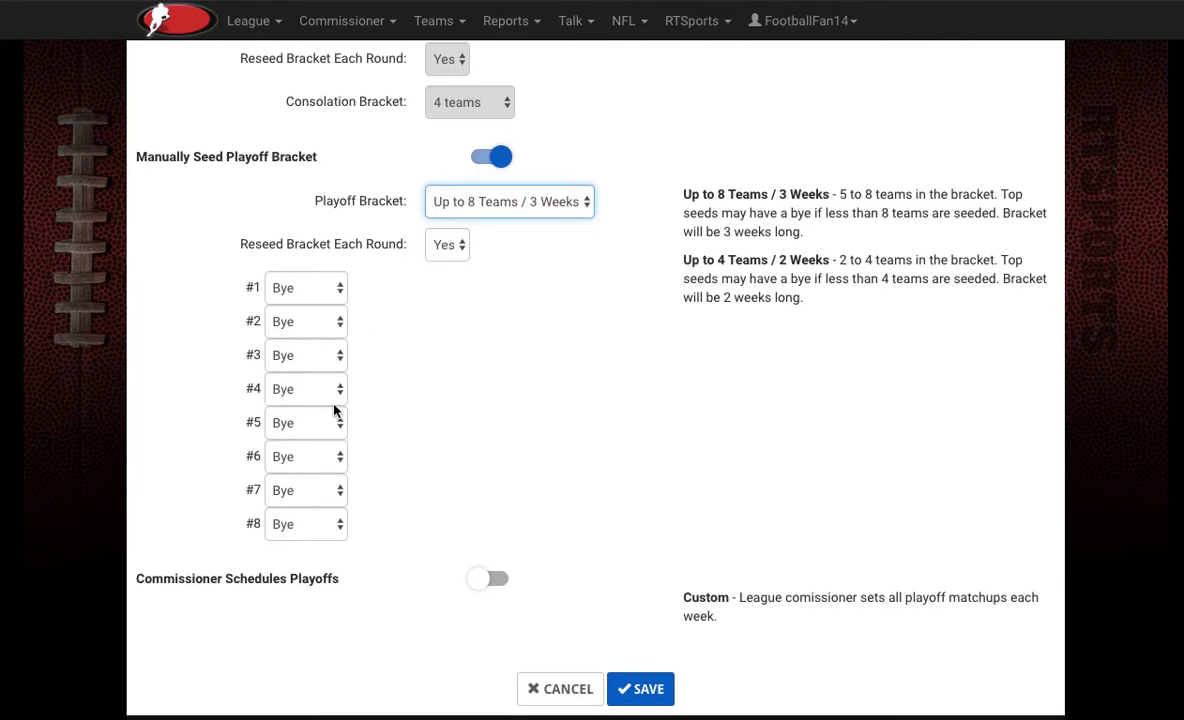
click(295, 290)
click(312, 305)
click(305, 330)
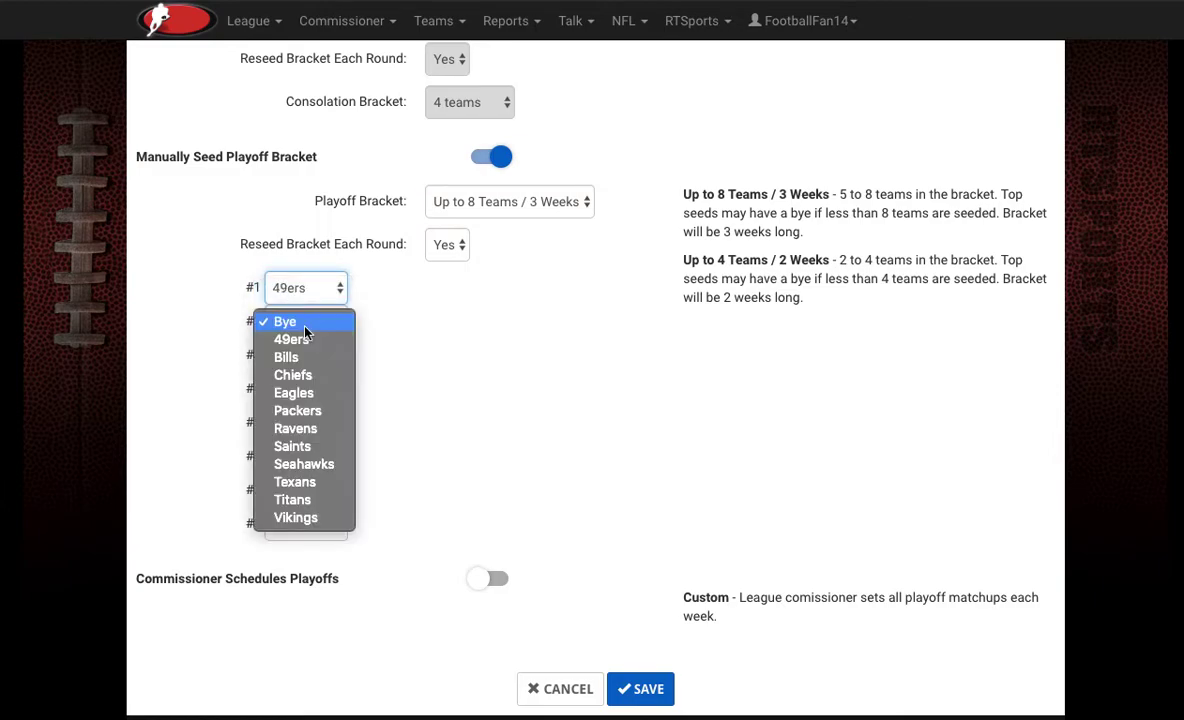
click(307, 354)
click(310, 360)
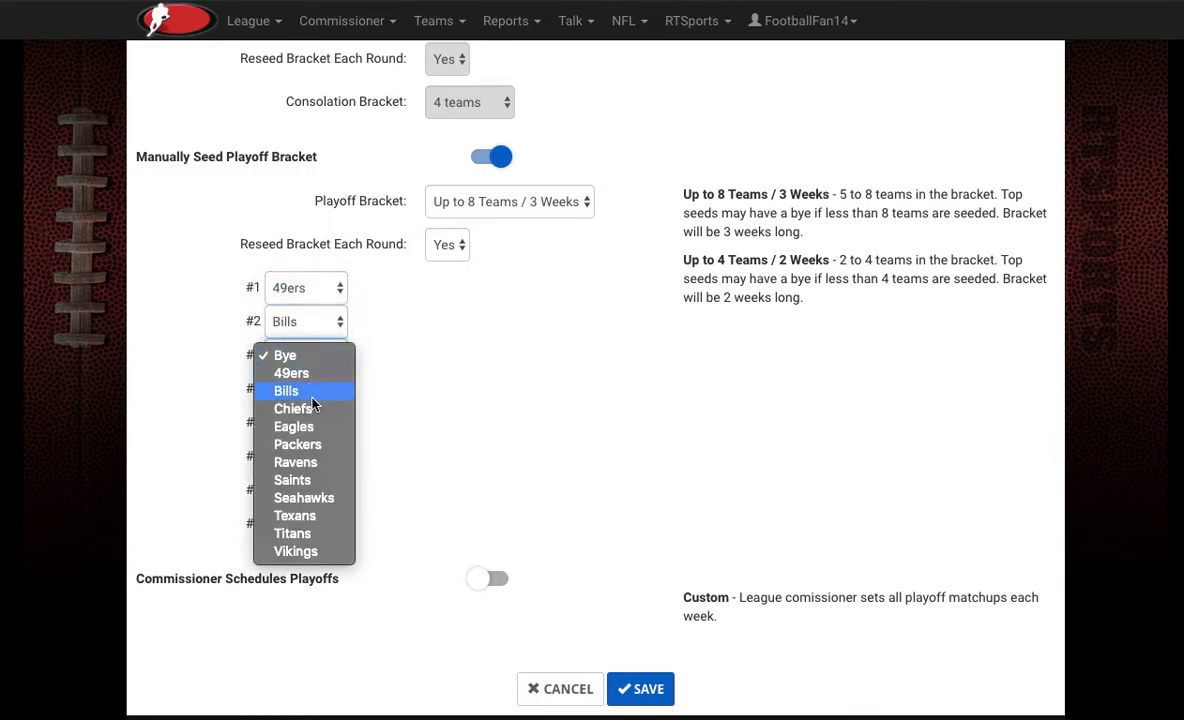
click(313, 406)
Step: Seed the Eagles at #4, Packers at #5 and Ravens at #6 in the manual playoff bracket
click(310, 392)
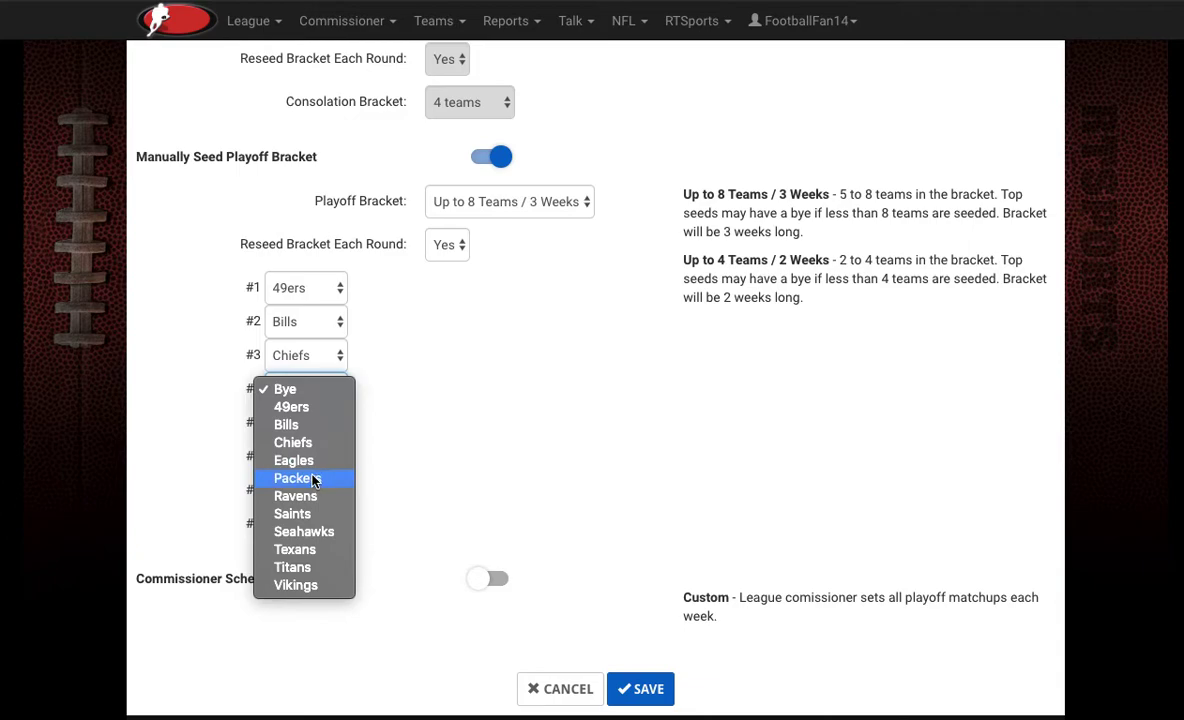
click(312, 460)
click(330, 420)
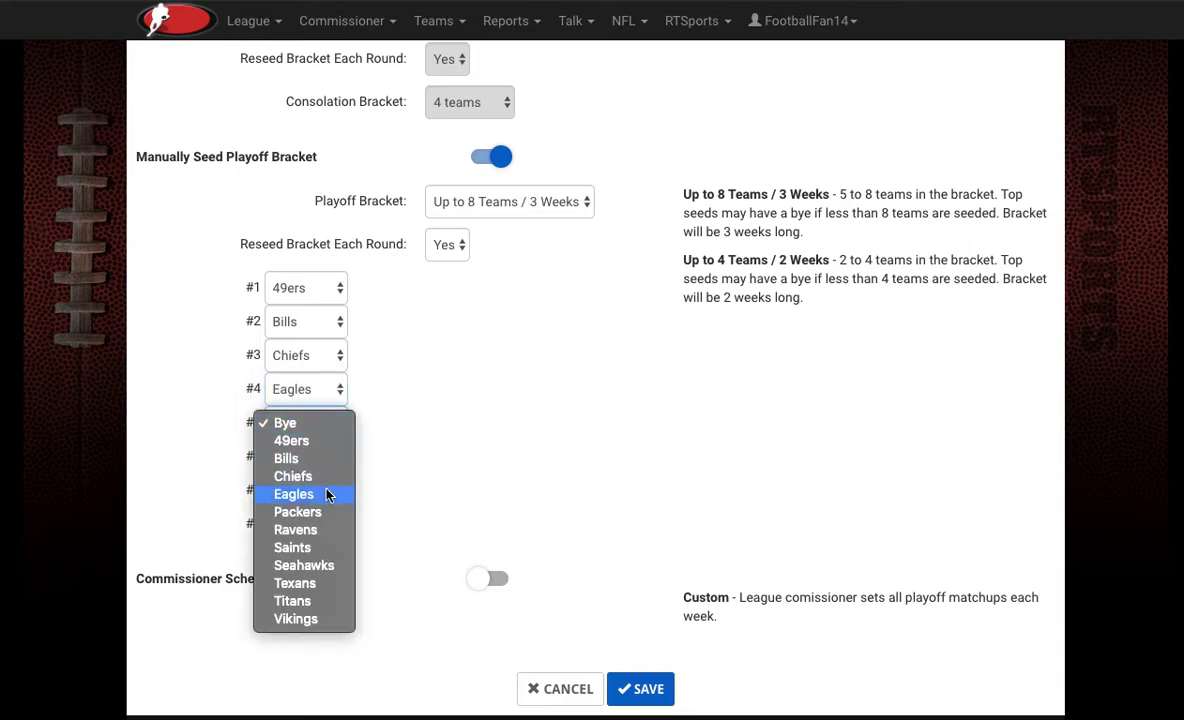
click(324, 512)
click(317, 458)
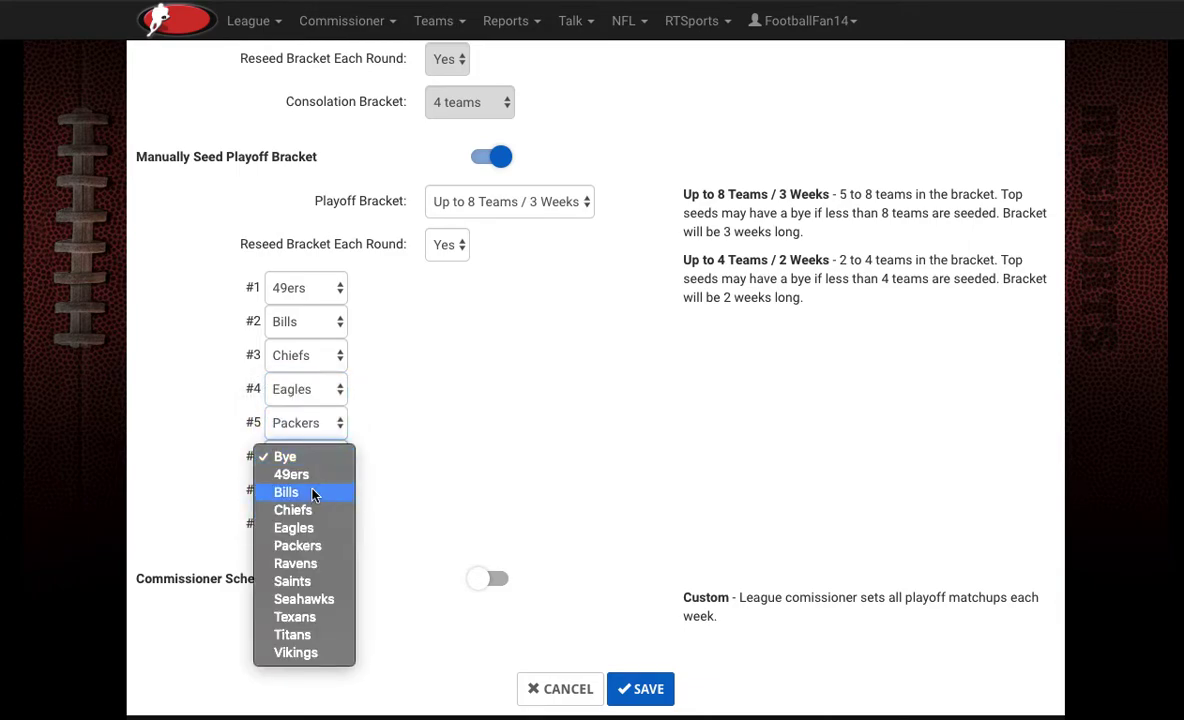
click(314, 565)
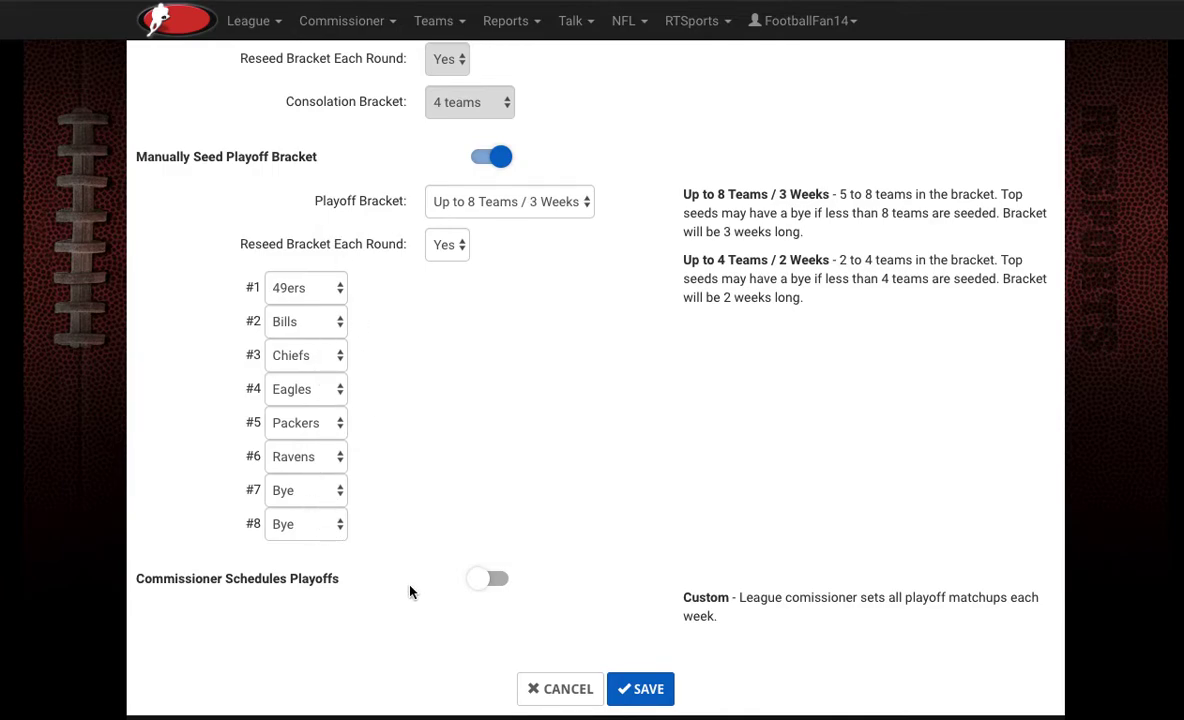
Step: Save the manually seeded playoff bracket and view it on the league's home page
click(645, 688)
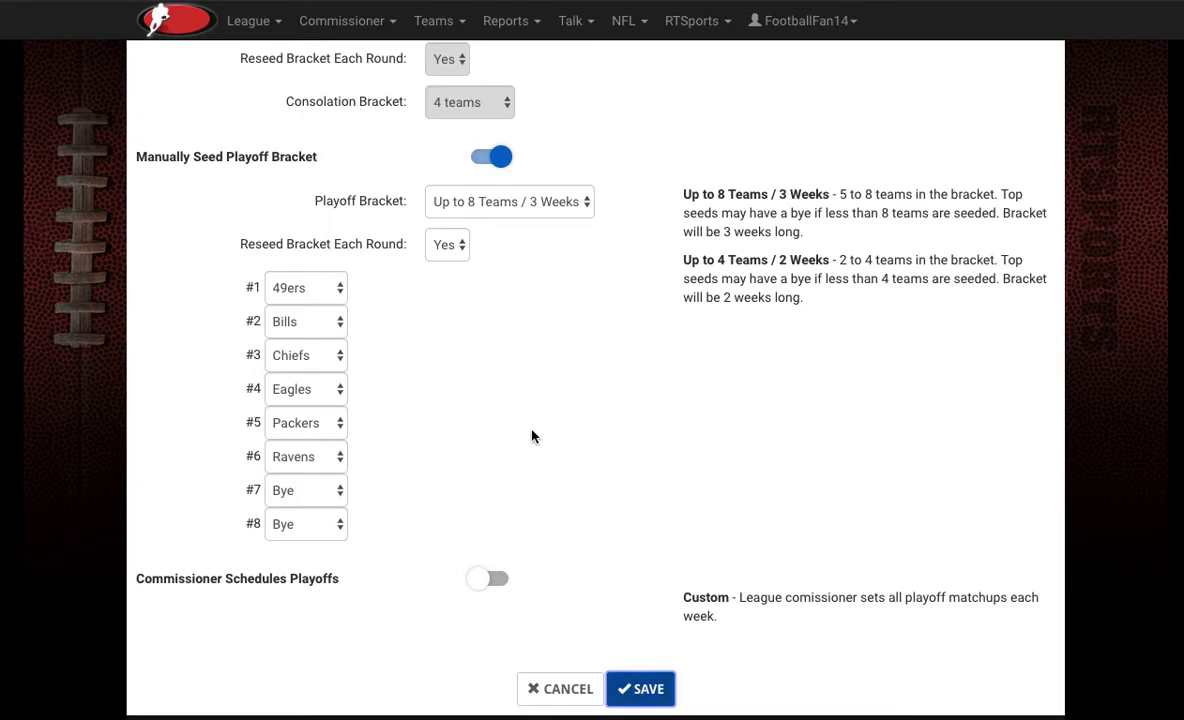
click(588, 384)
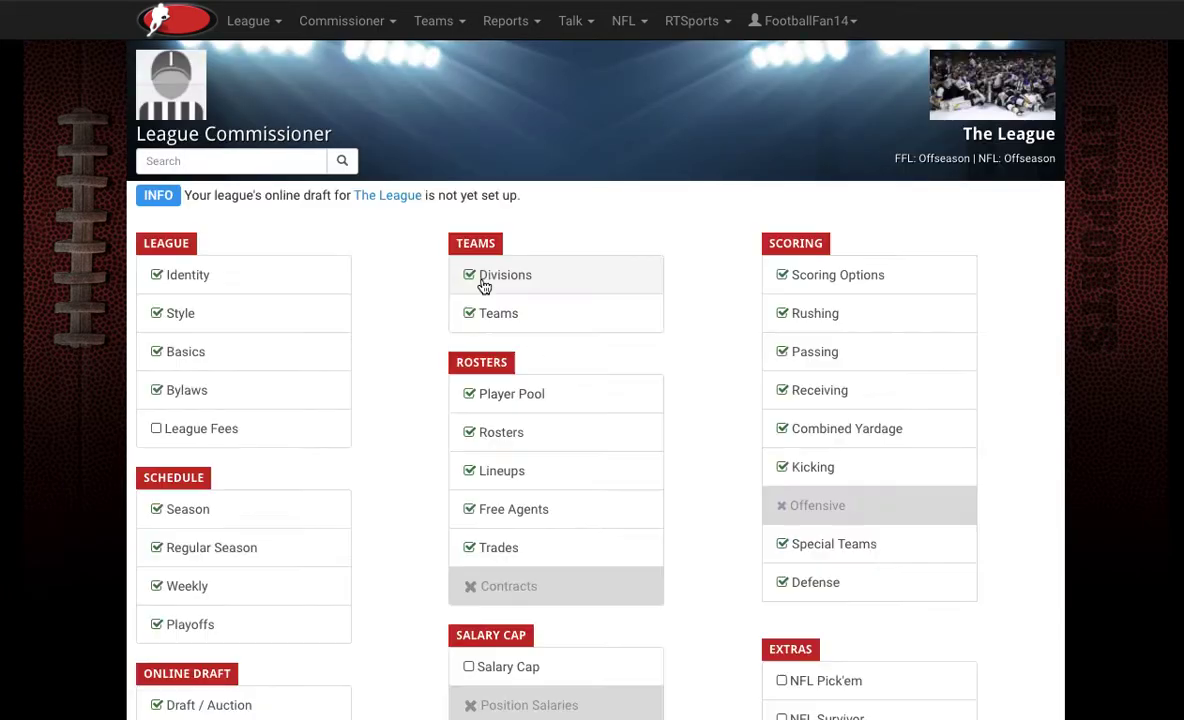
click(469, 332)
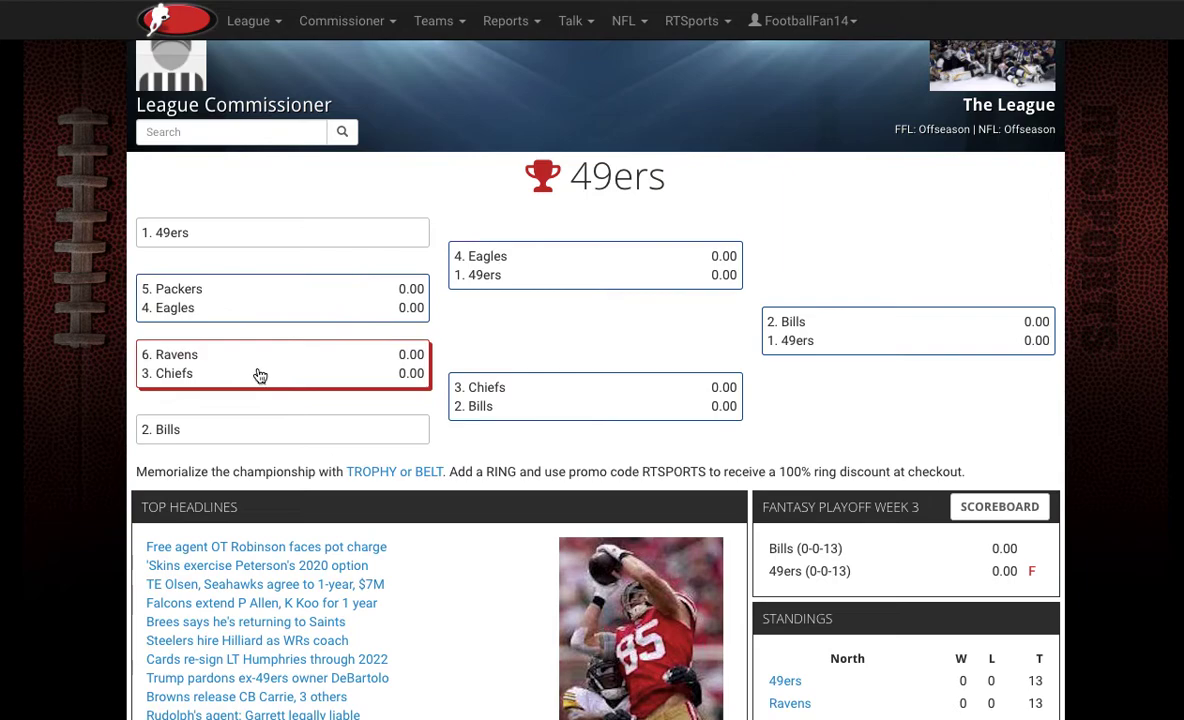
Step: Reopen the league's Playoffs settings, enable Commissioner Schedules Playoffs, and save the change
click(355, 21)
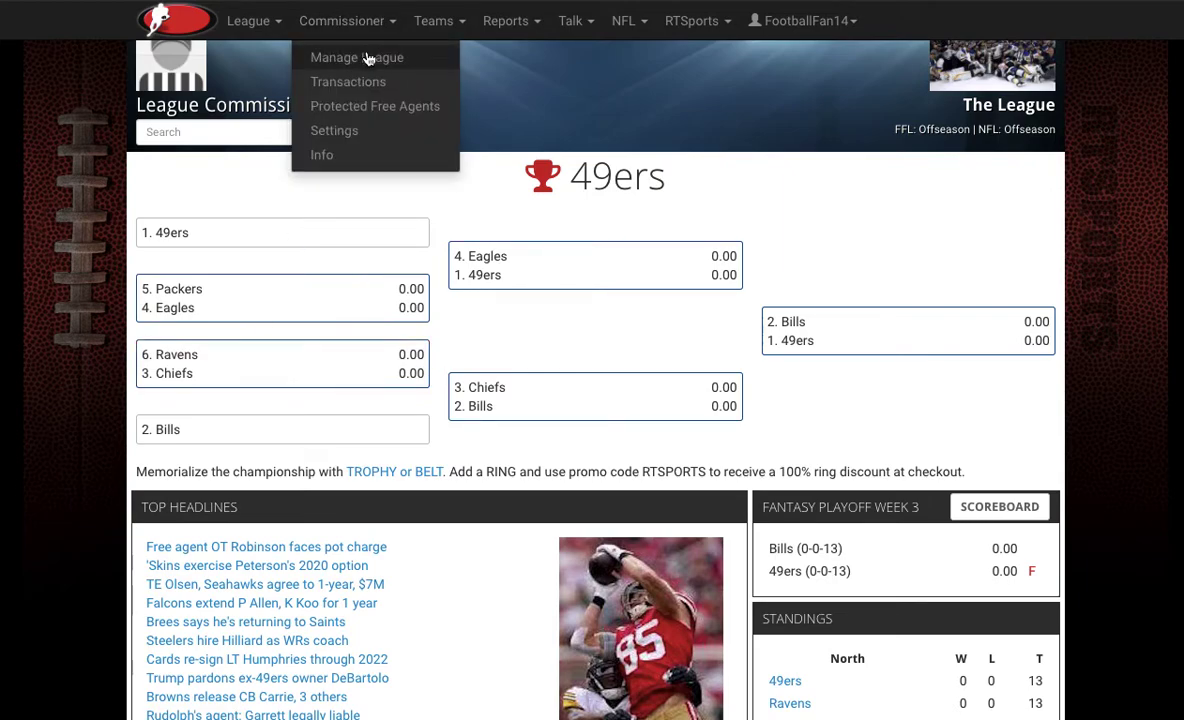
click(368, 59)
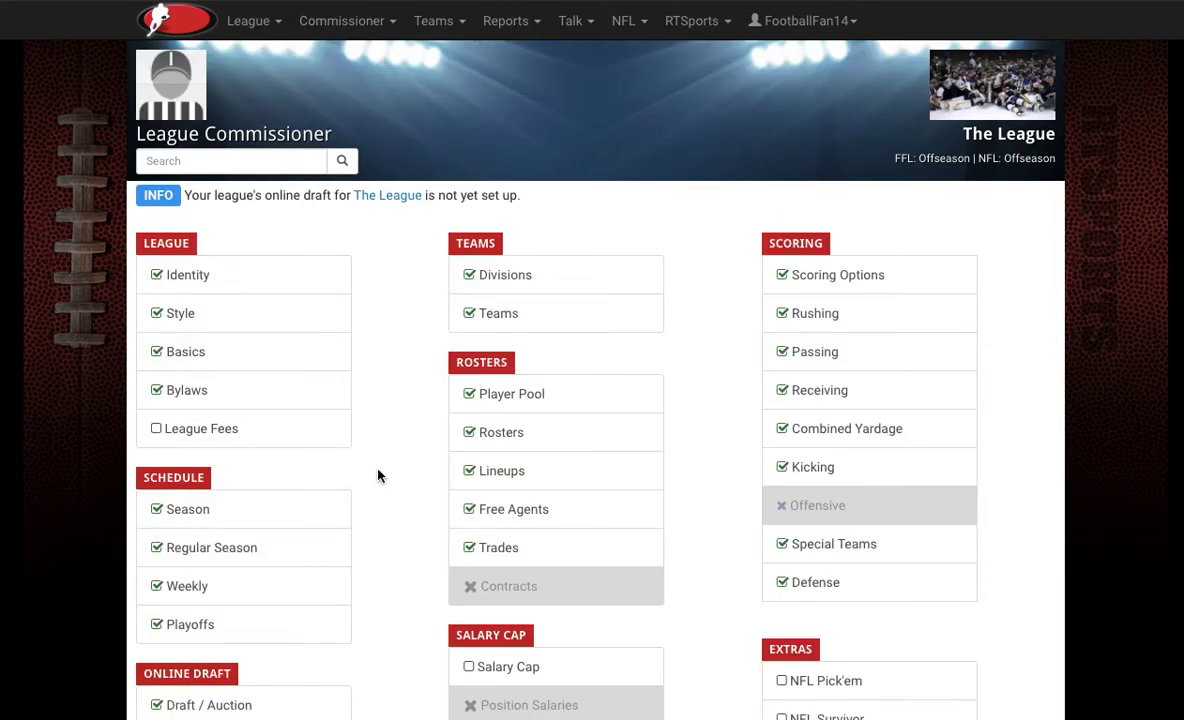
click(283, 632)
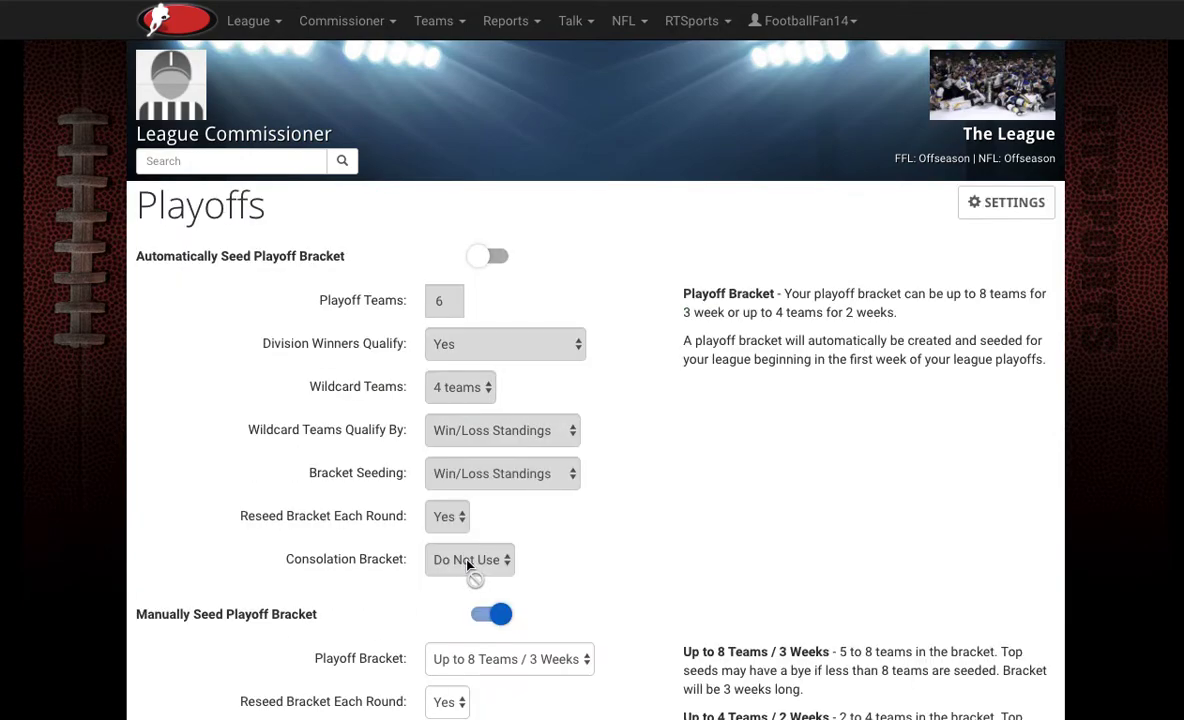
scroll(467, 565, down, 4)
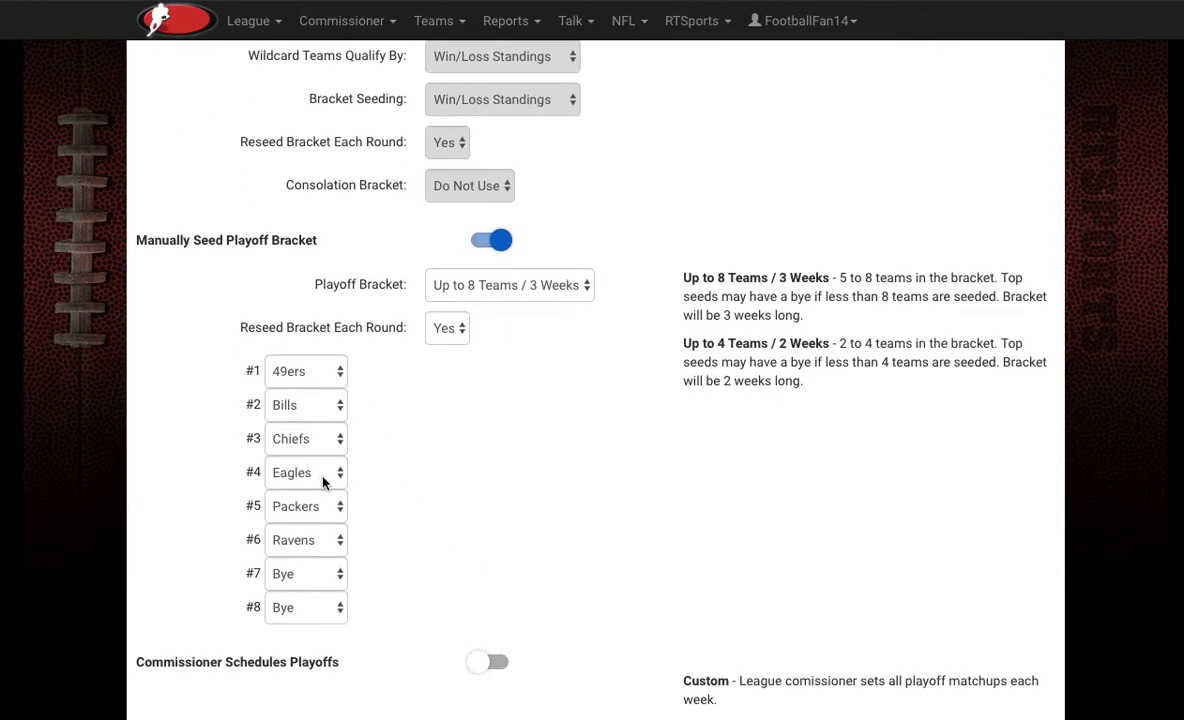
scroll(398, 519, down, 1)
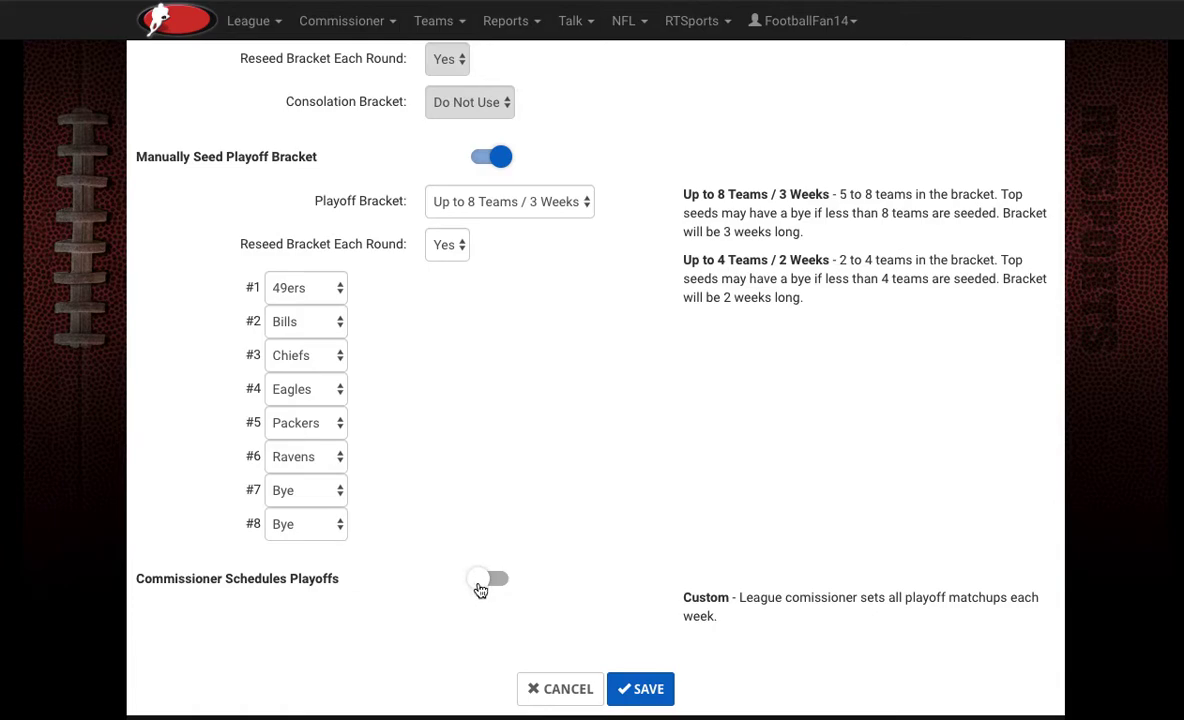
click(485, 580)
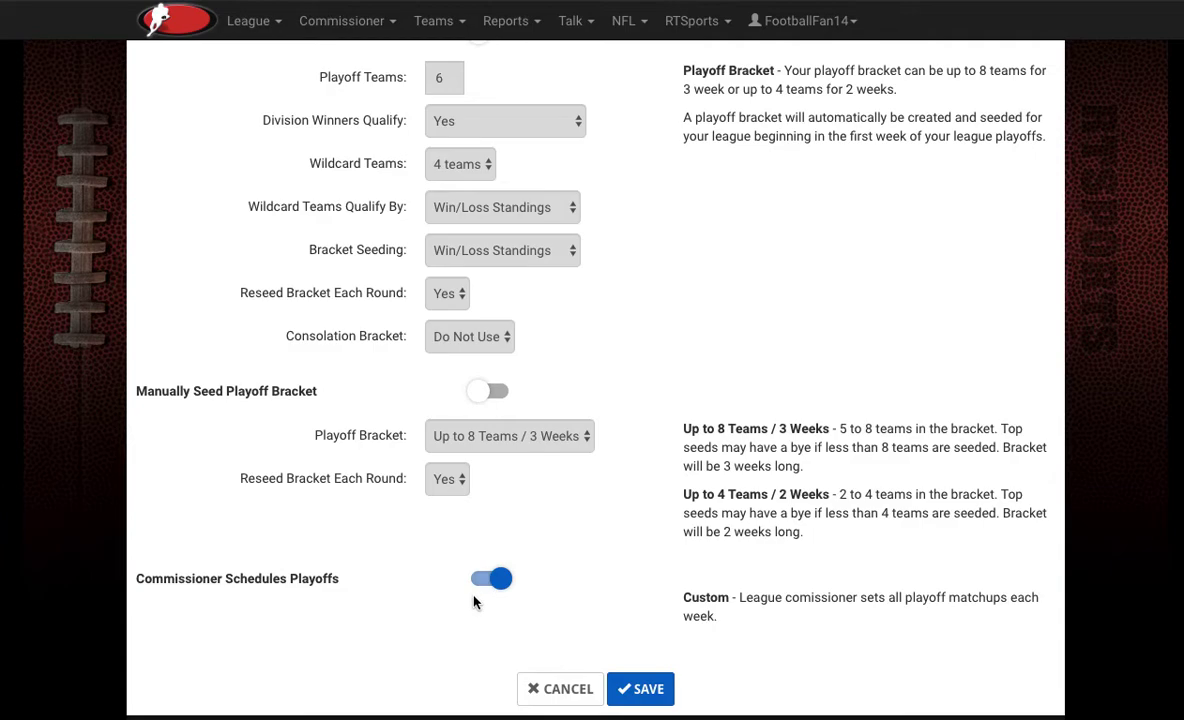
click(640, 686)
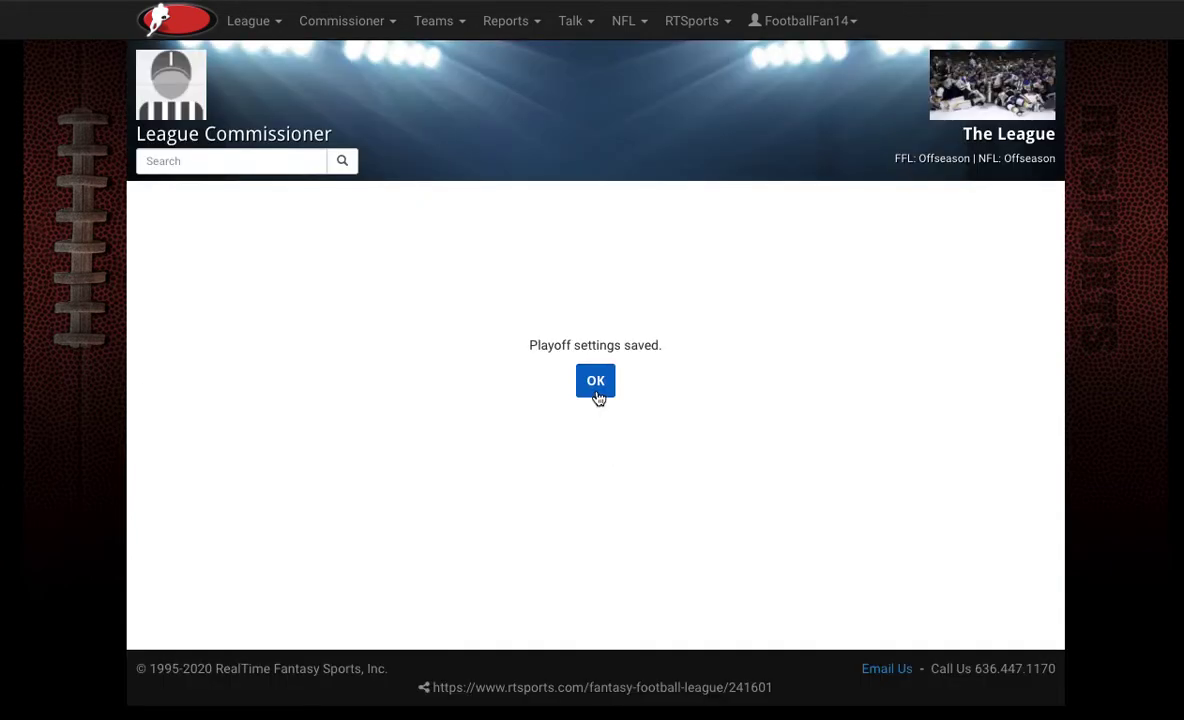
click(595, 386)
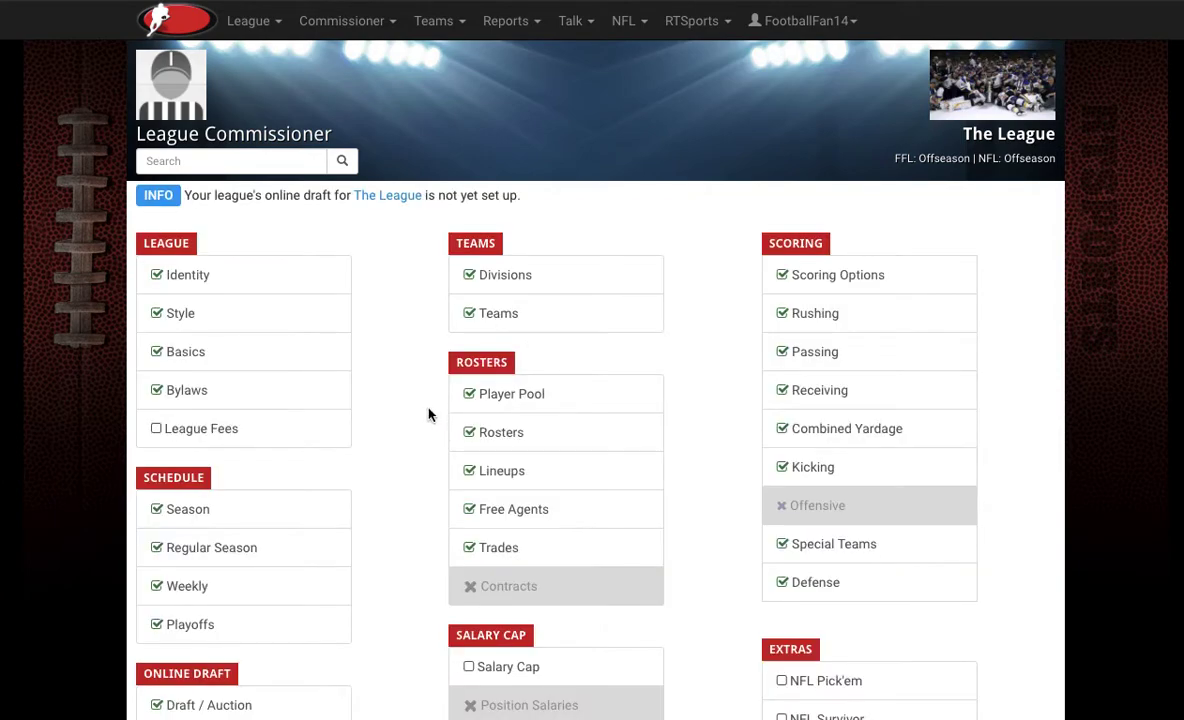
Step: Open the league's weekly schedule editor at Playoff Week 1
scroll(428, 415, down, 1)
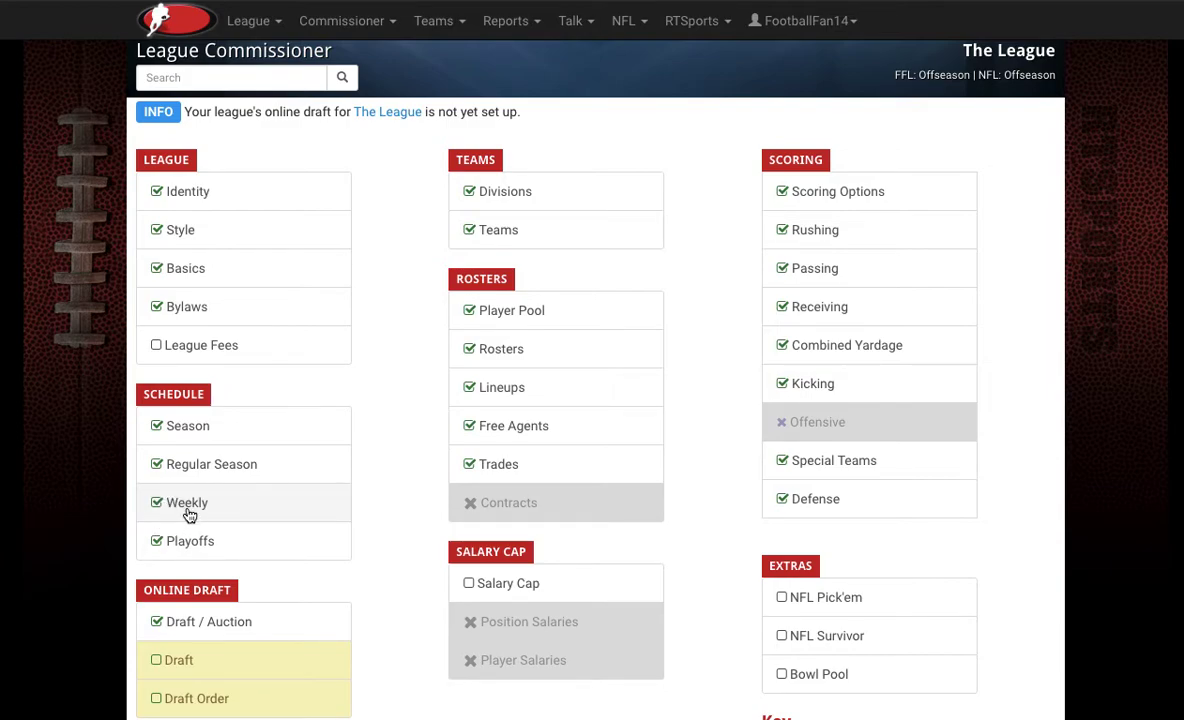
click(222, 510)
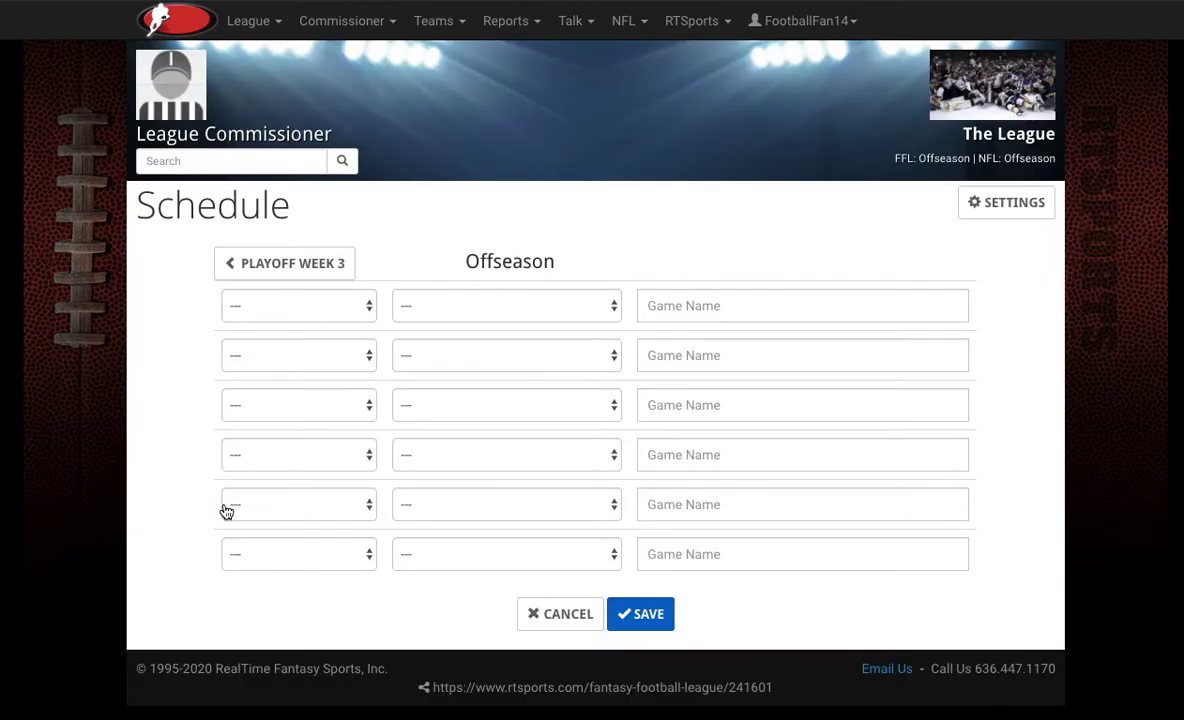
click(312, 268)
click(312, 268)
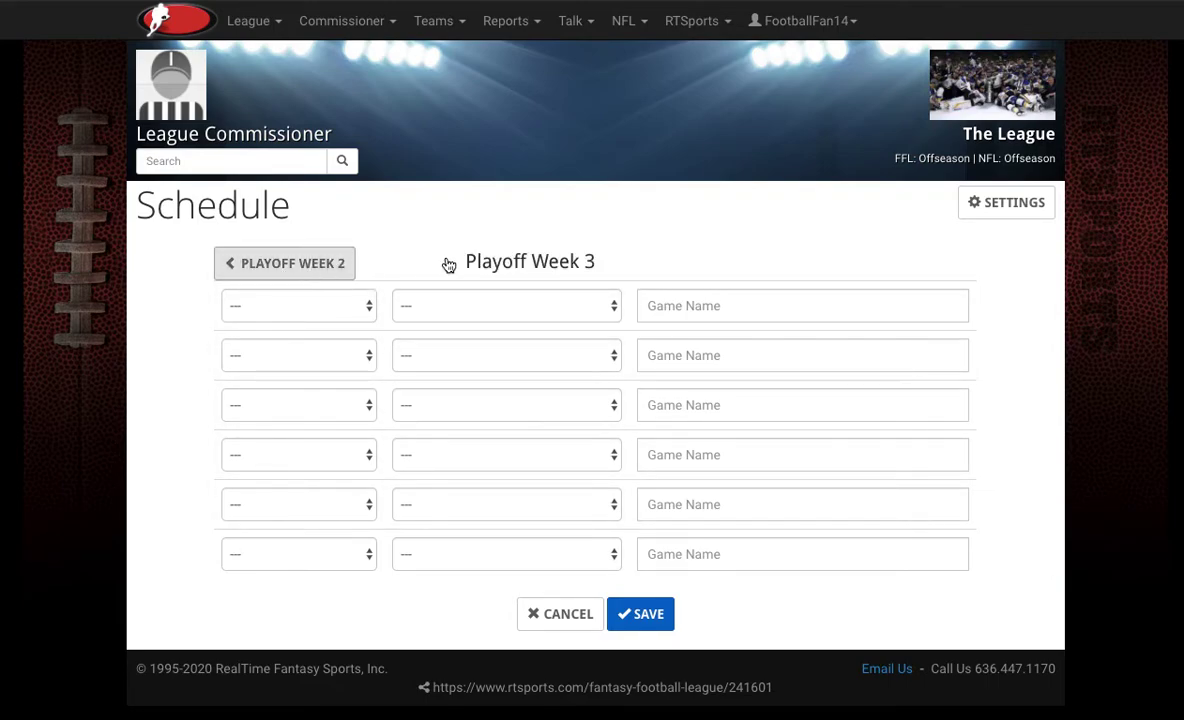
click(346, 266)
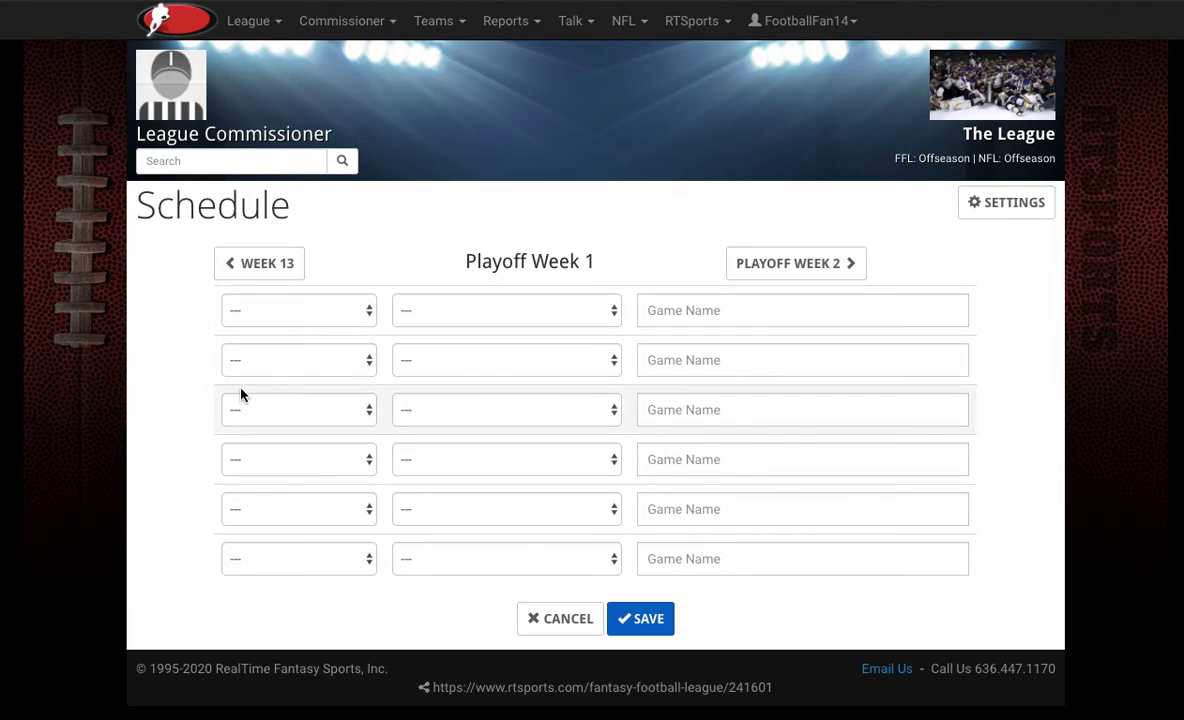
Step: Set the Playoff Week 1 matchups to 49ers against Bills and Chiefs against Eagles
click(296, 324)
click(282, 330)
click(398, 308)
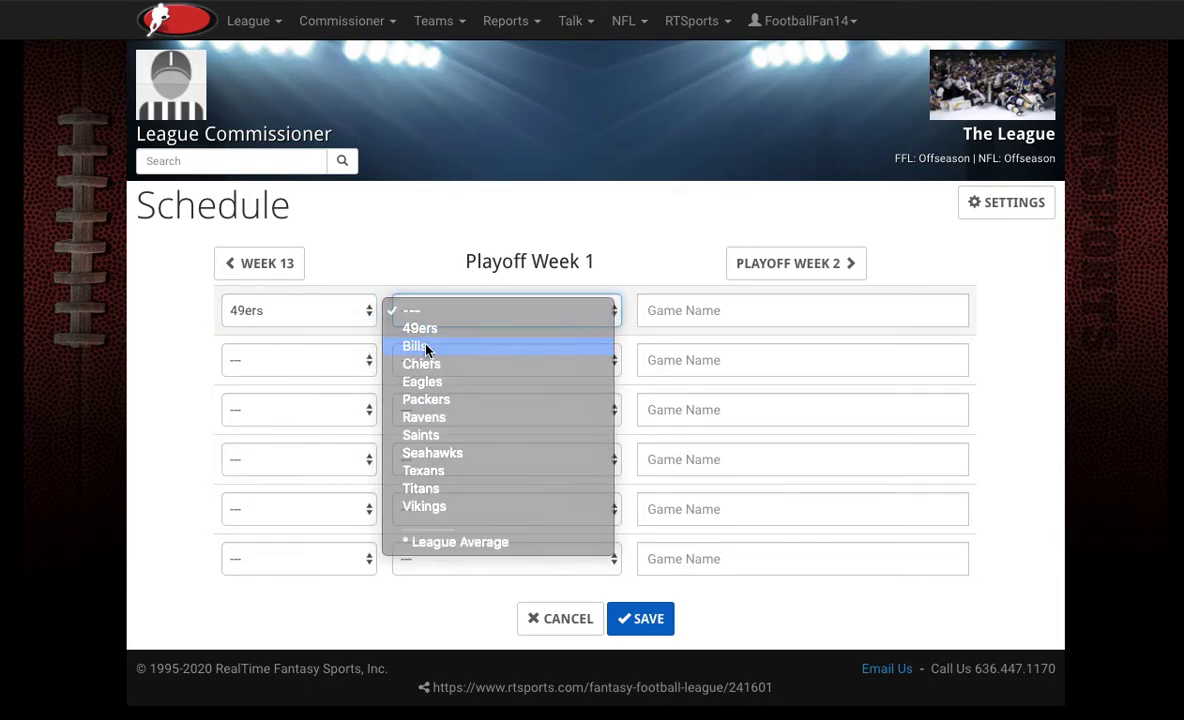
click(420, 346)
click(316, 360)
click(320, 415)
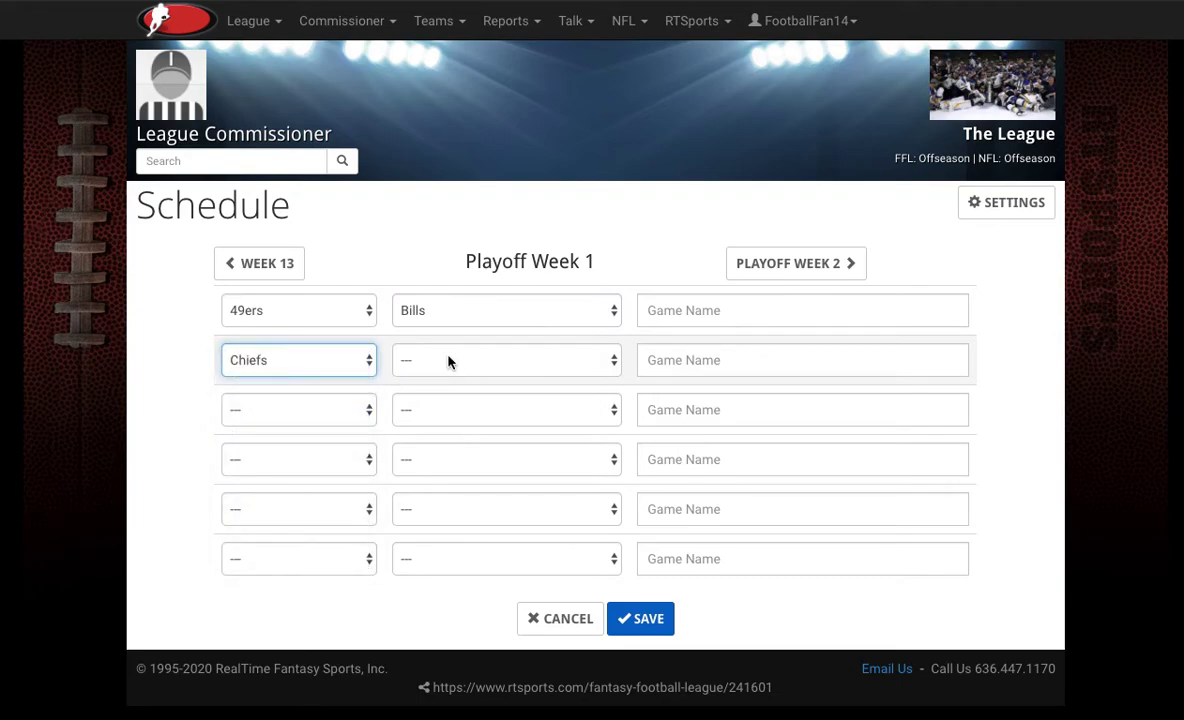
click(449, 360)
click(457, 441)
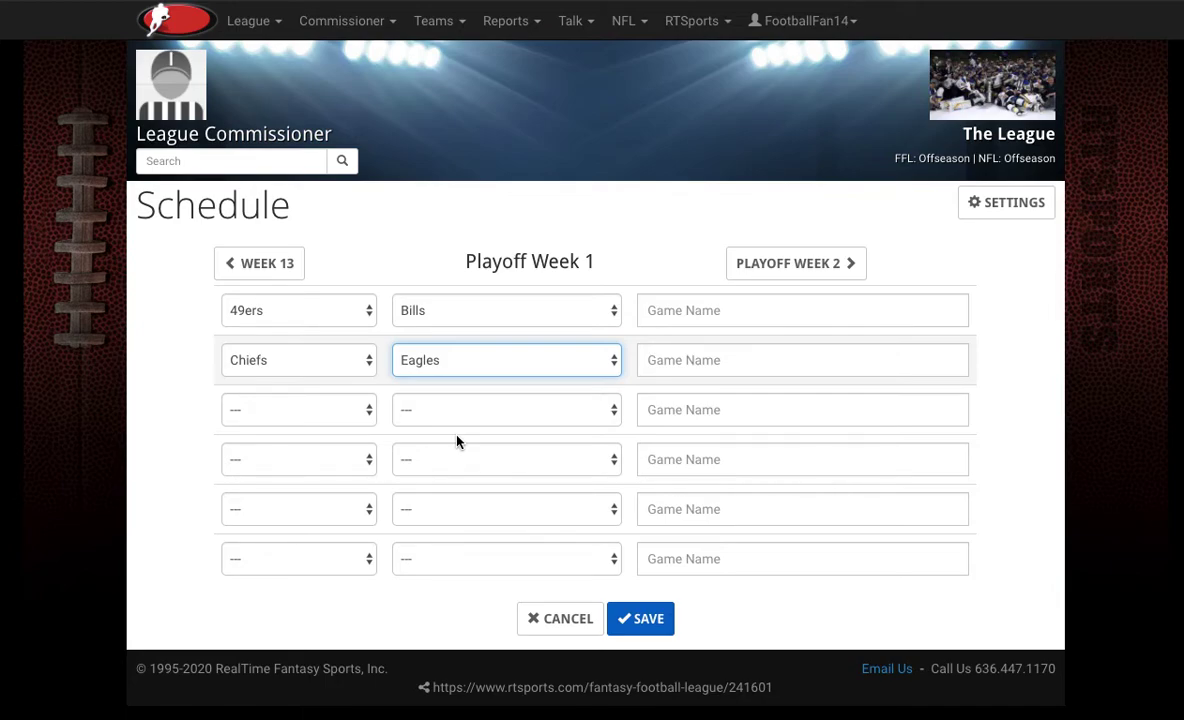
Step: Name both Playoff Week 1 games "Playoffs" and save that week's schedule
click(701, 313)
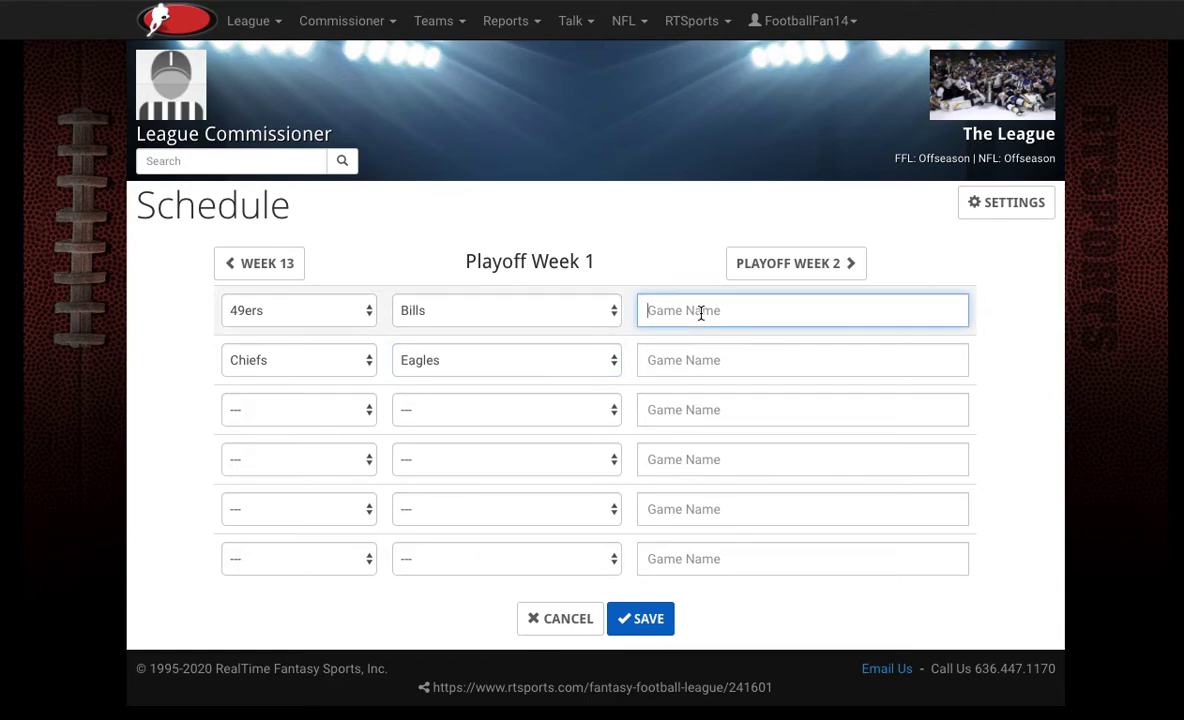
text(Playoffs)
click(708, 347)
text(Playoffs)
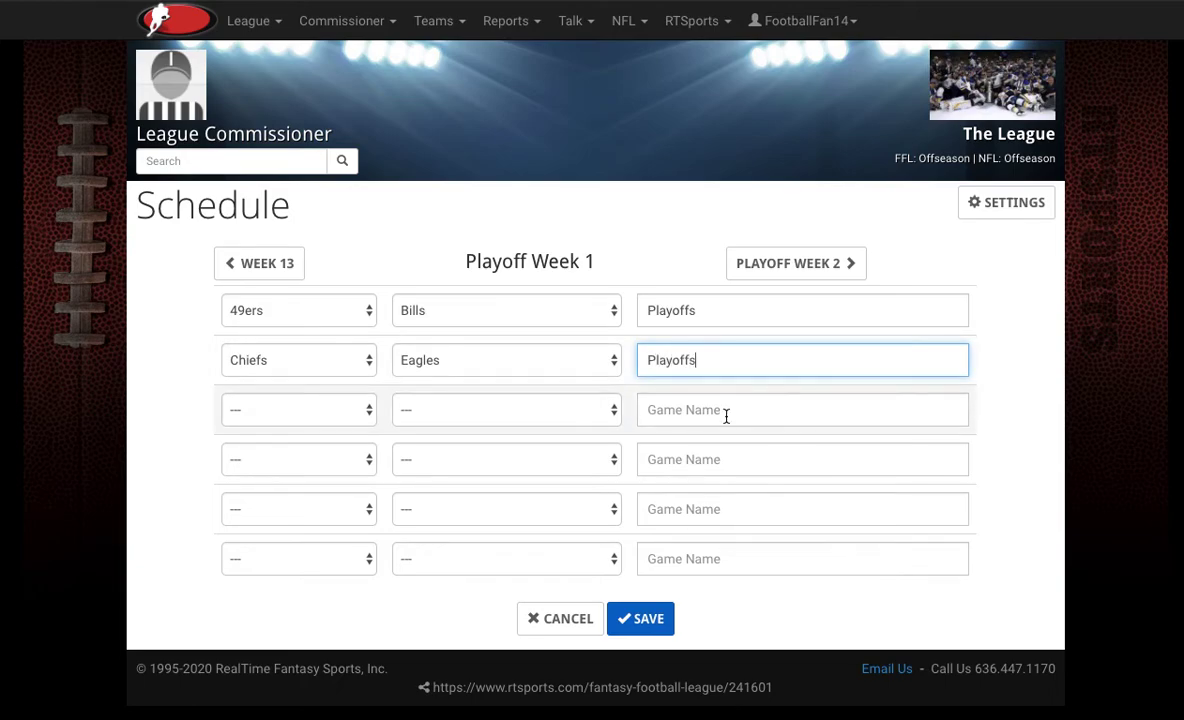
click(643, 618)
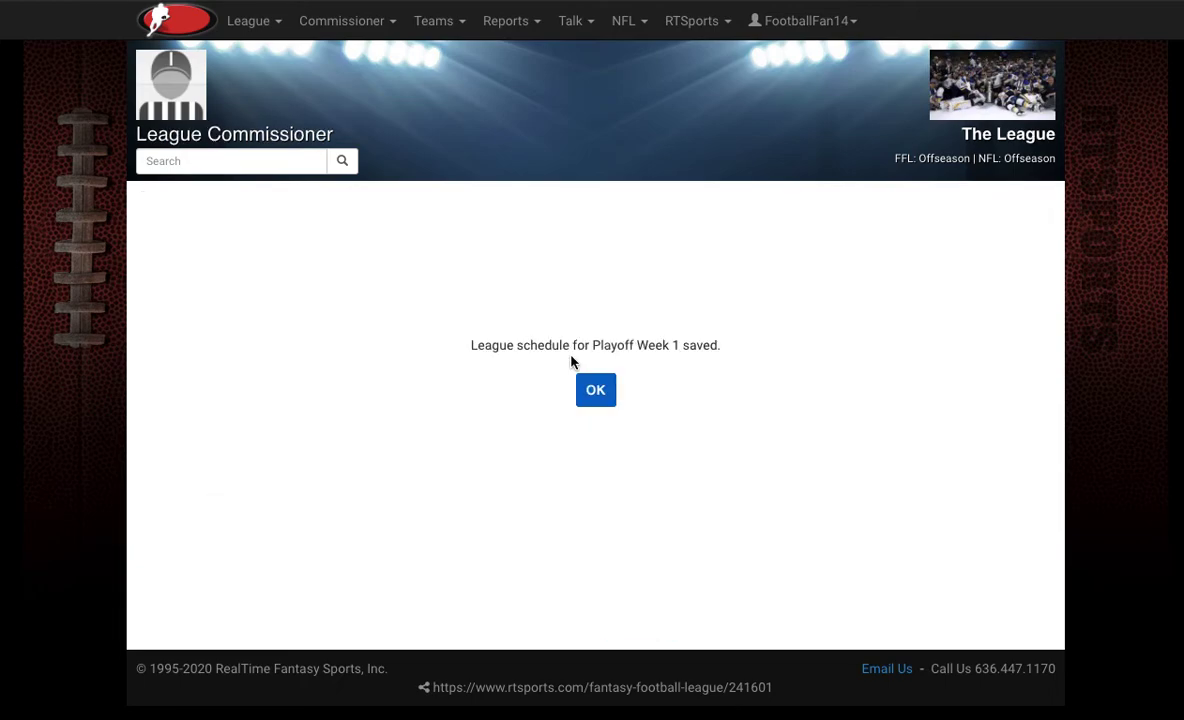
click(595, 395)
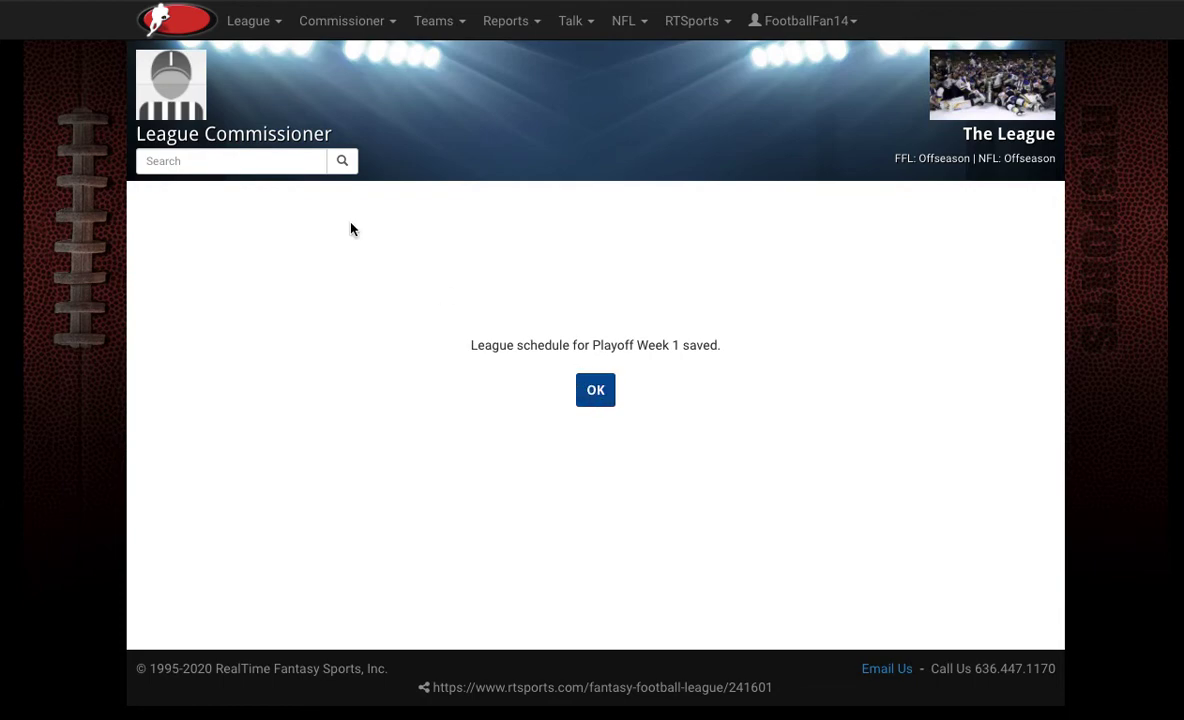
Step: View the Playoff Week 1 matchups on the league scoreboard
click(240, 36)
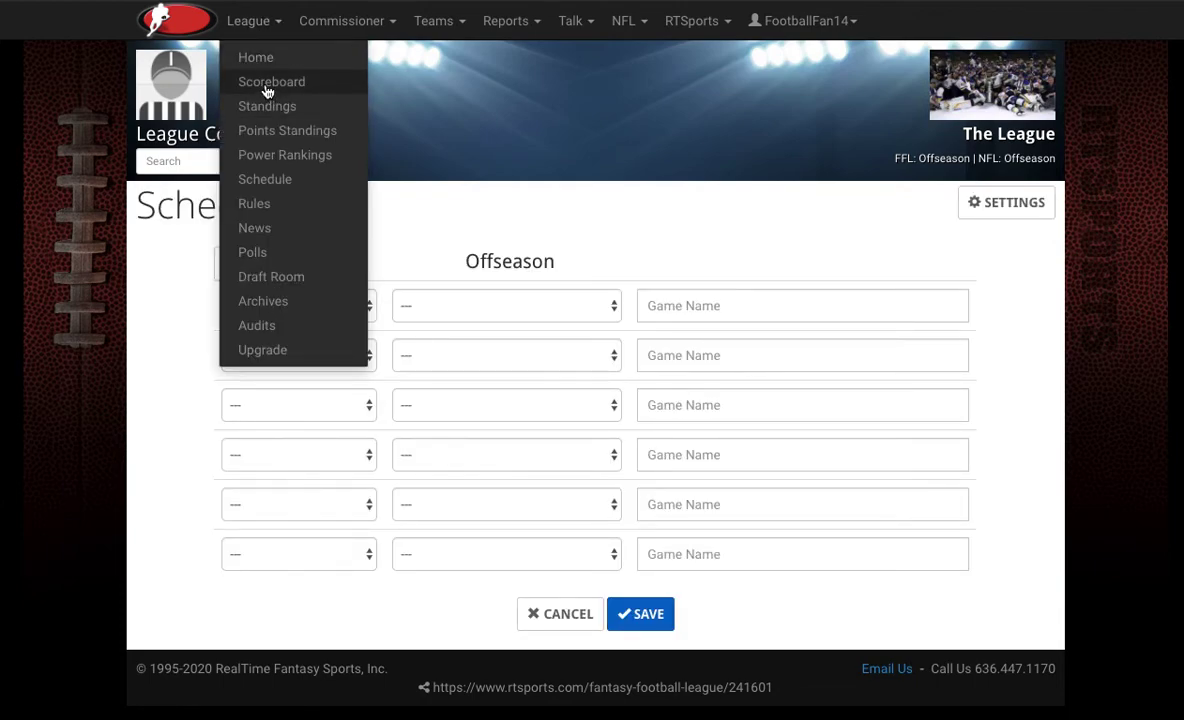
click(334, 78)
click(843, 200)
click(843, 237)
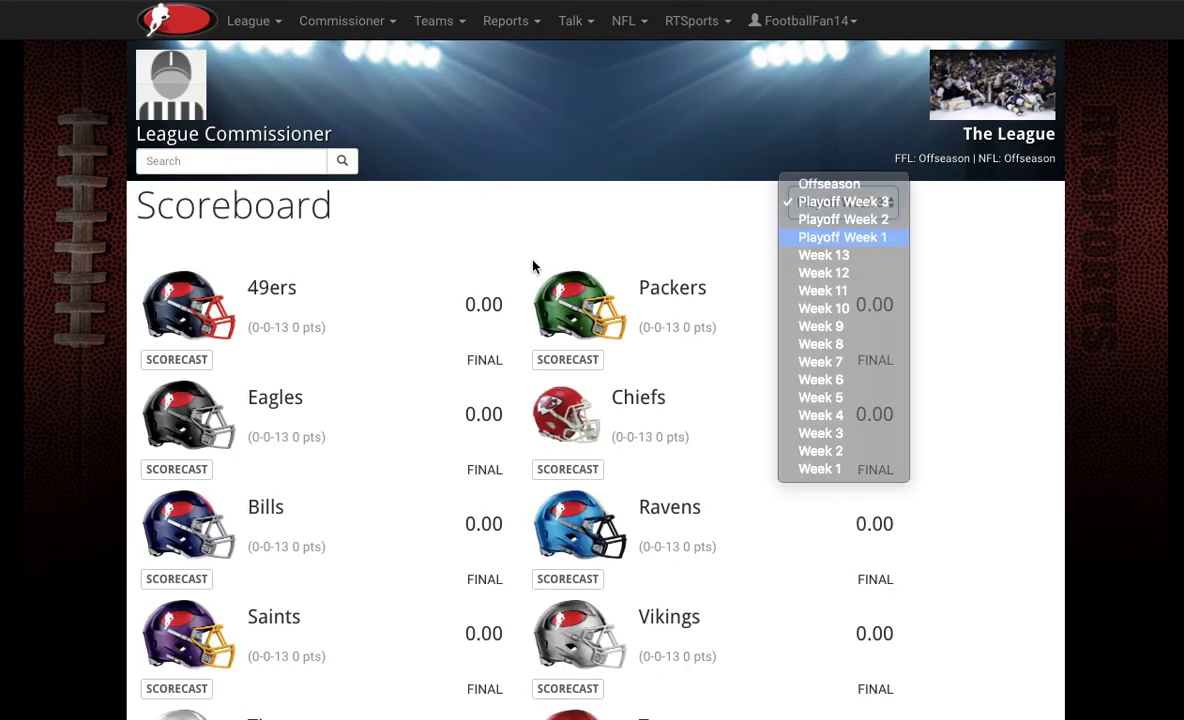
scroll(505, 260, down, 1)
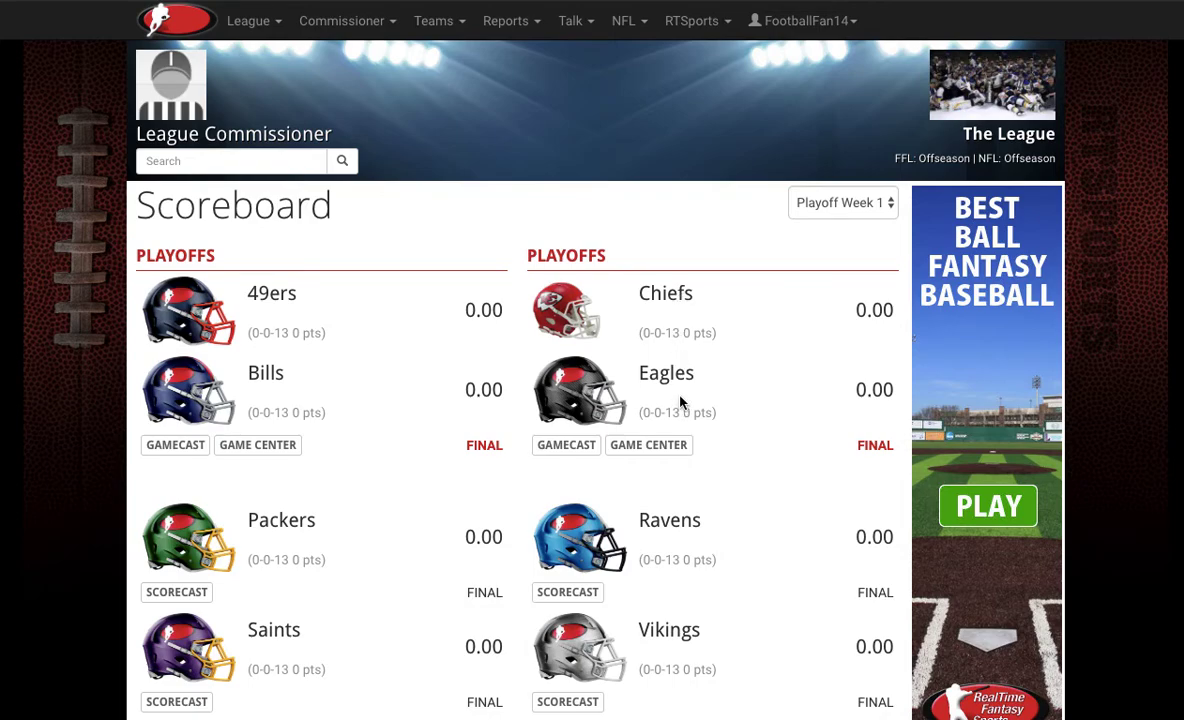
Step: Return to the league management page and open the weekly schedule editor at Playoff Week 2
click(305, 20)
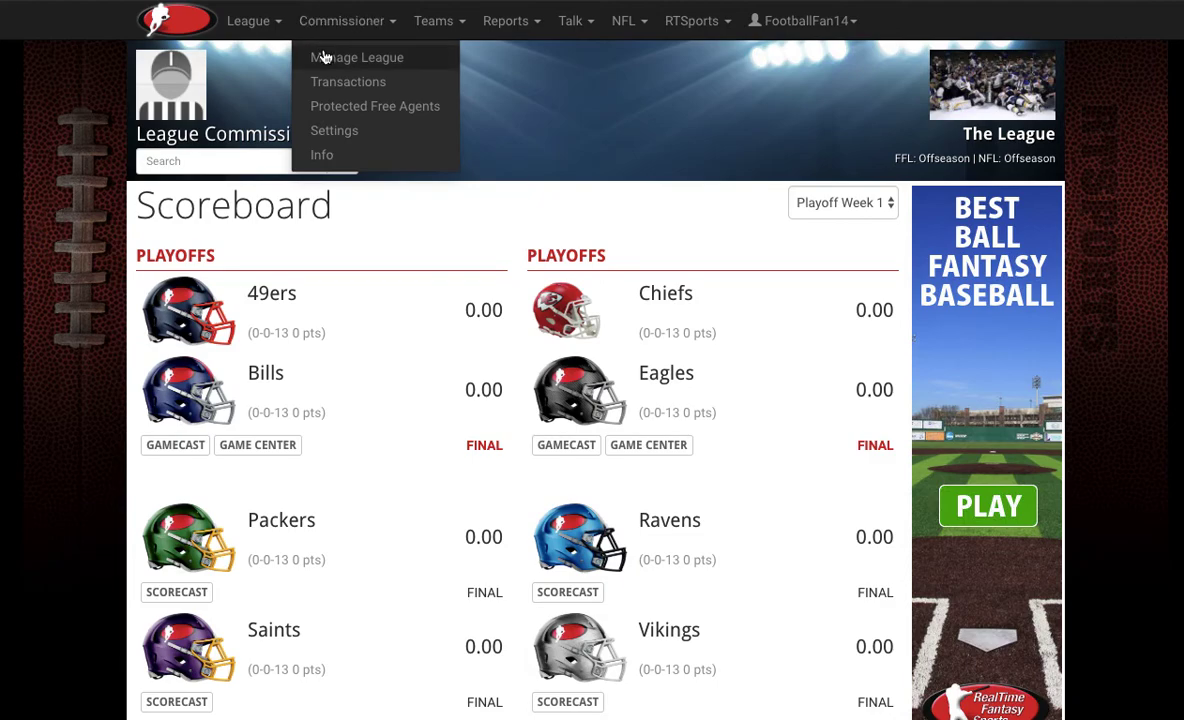
click(323, 57)
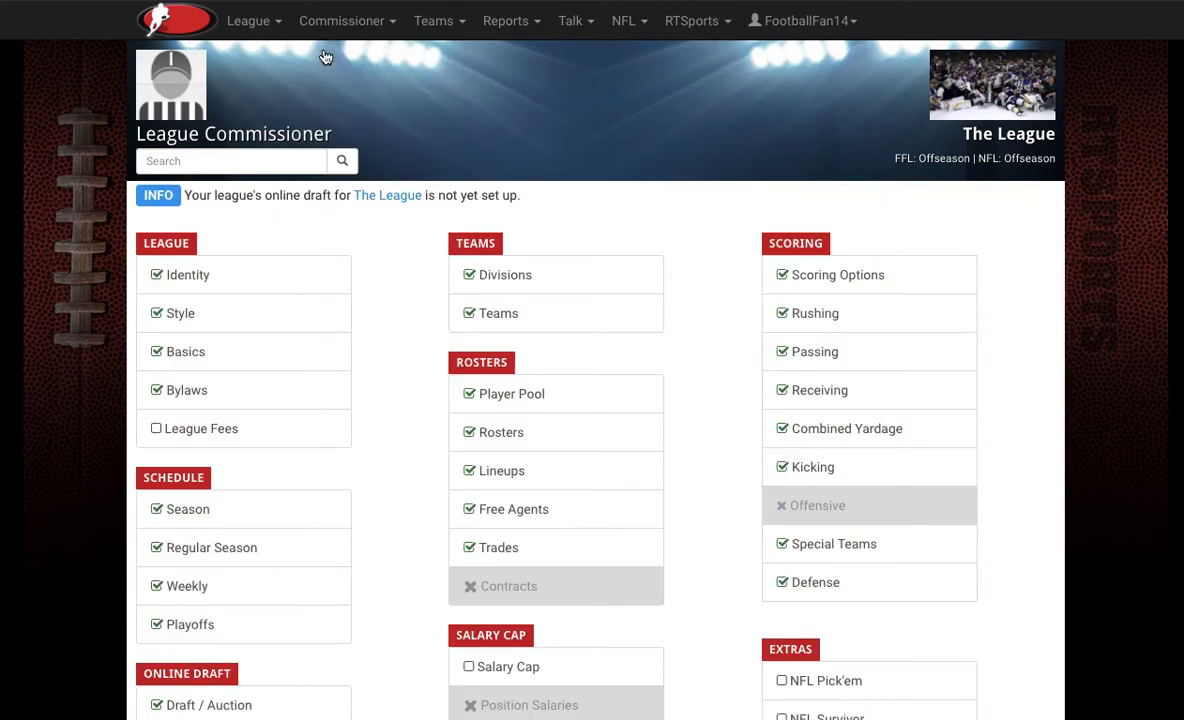
click(281, 638)
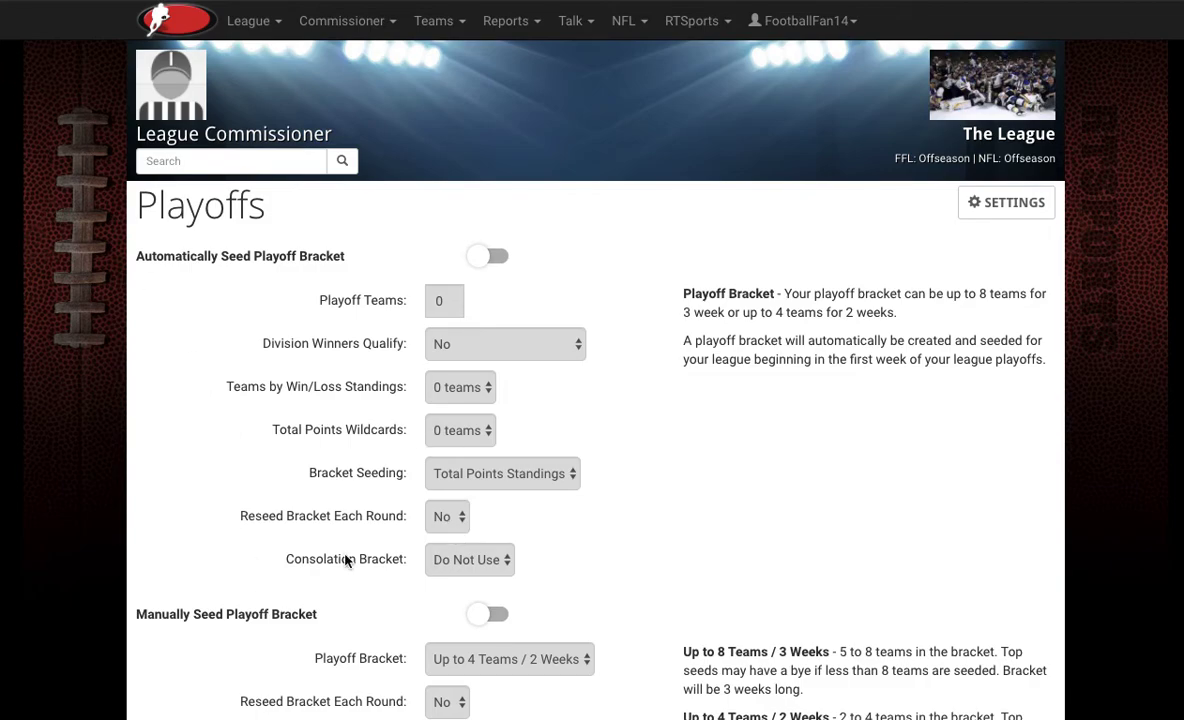
key(alt+Left)
click(243, 590)
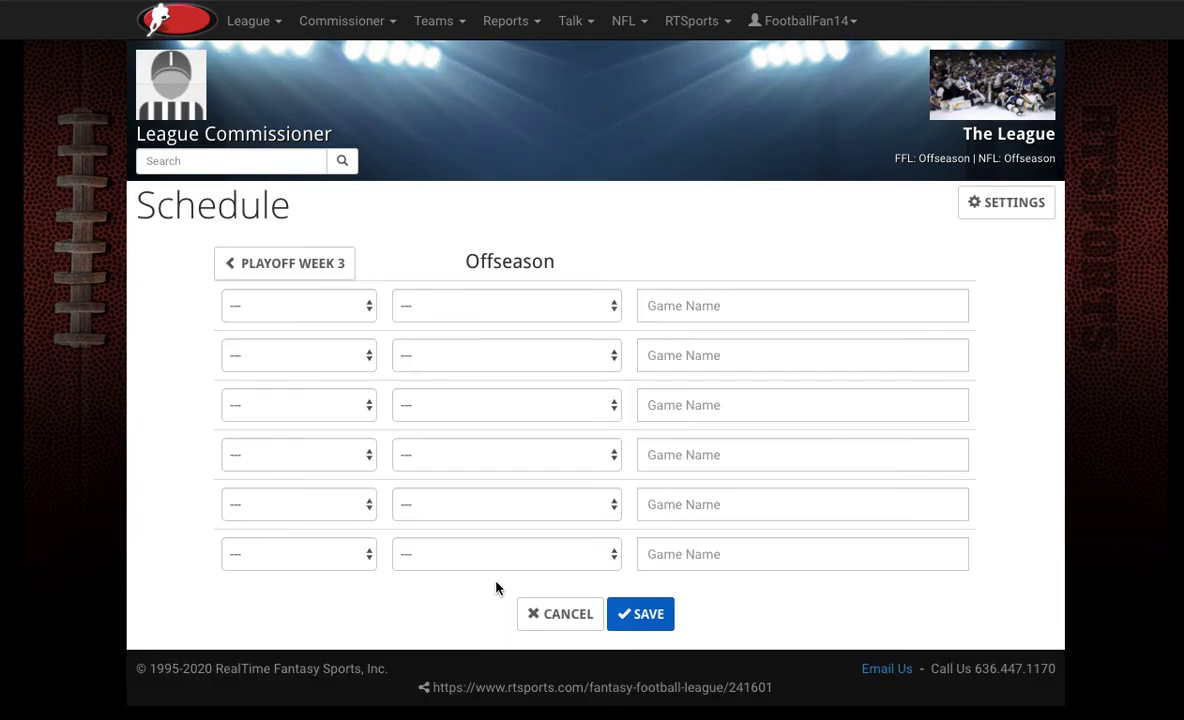
click(302, 279)
click(300, 277)
click(301, 276)
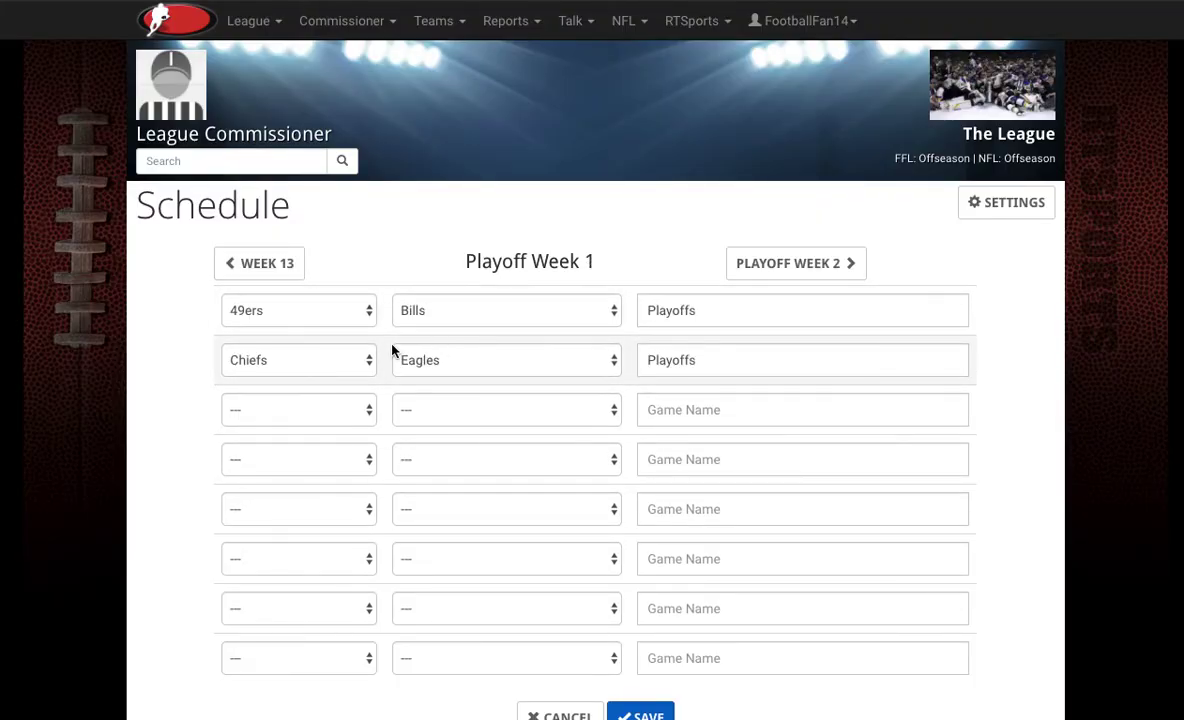
click(790, 281)
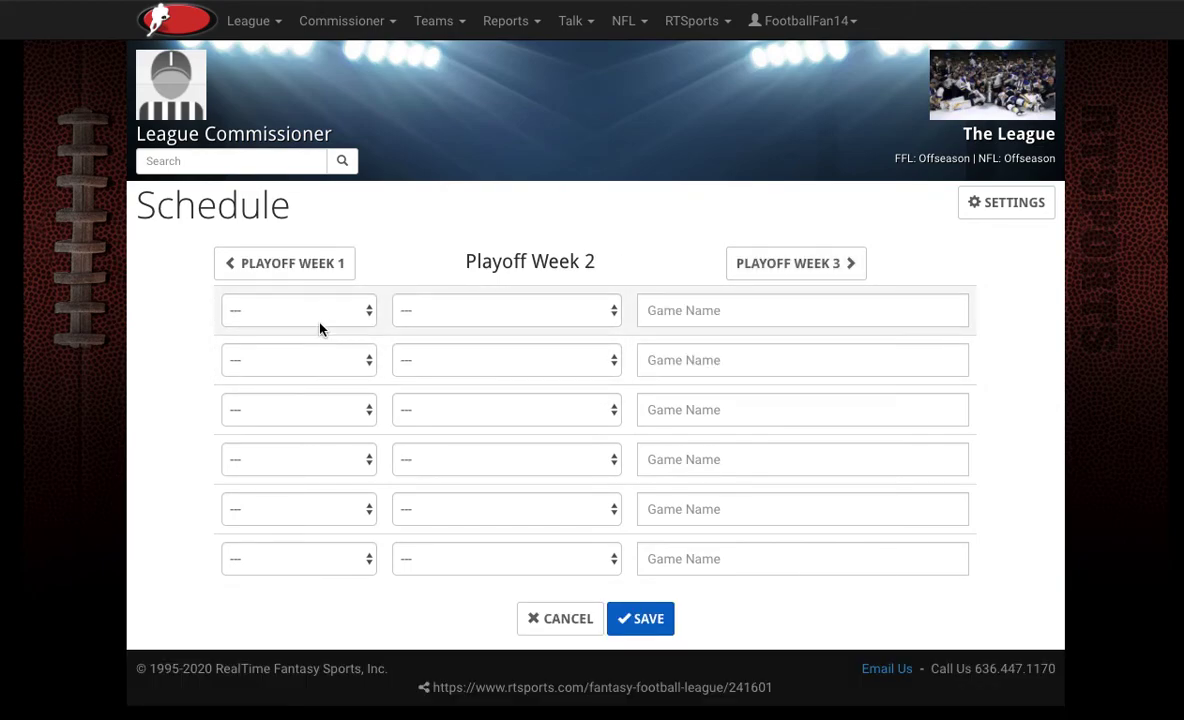